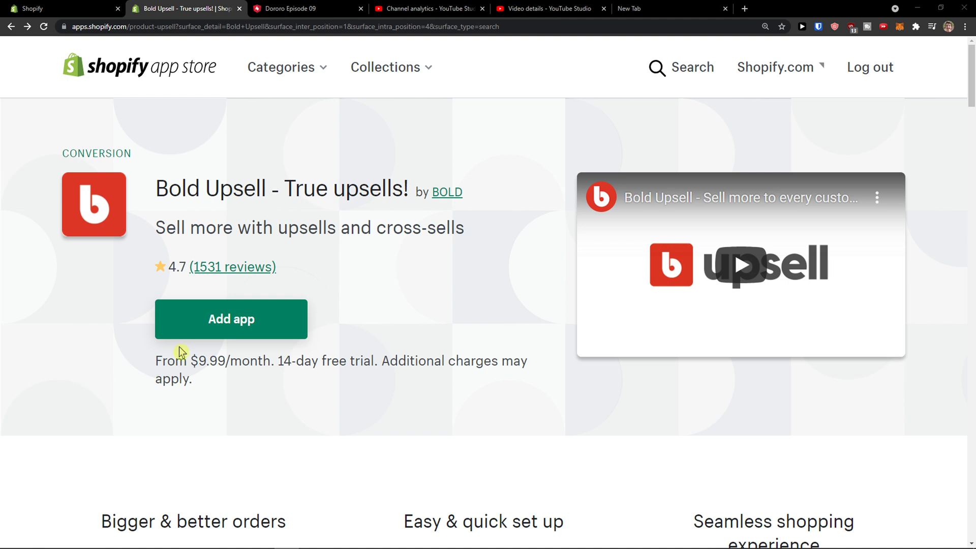
Add the Bold Upsell app to the store from its App Store listing.
left_click(197, 328)
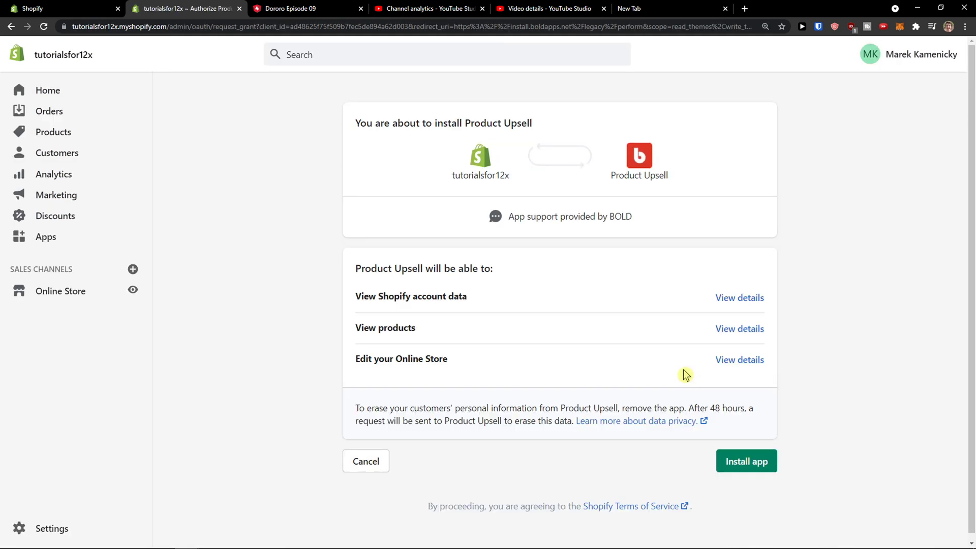
Install Product Upsell and approve the starter plan's 14-day free trial.
left_click(765, 466)
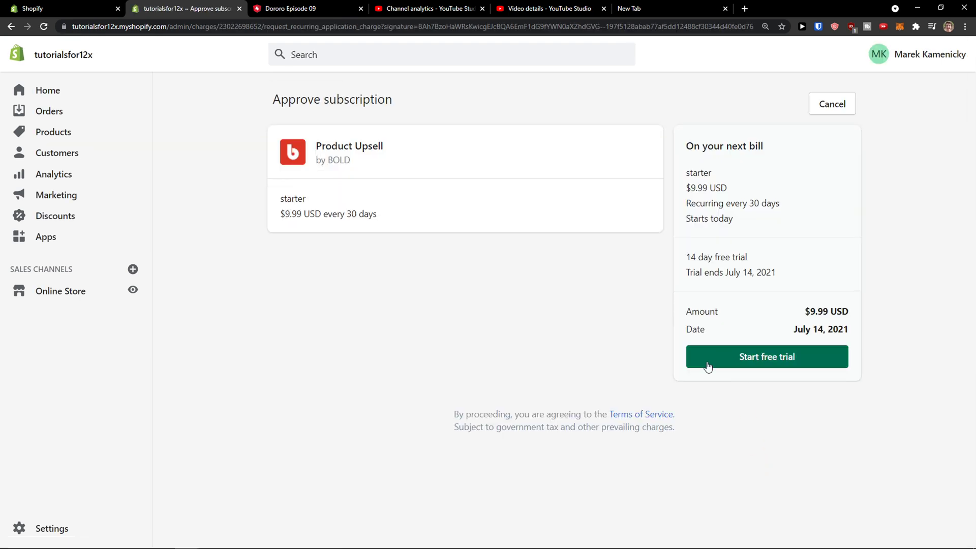
left_click(734, 361)
left_click_drag(686, 274, 782, 279)
left_click(765, 363)
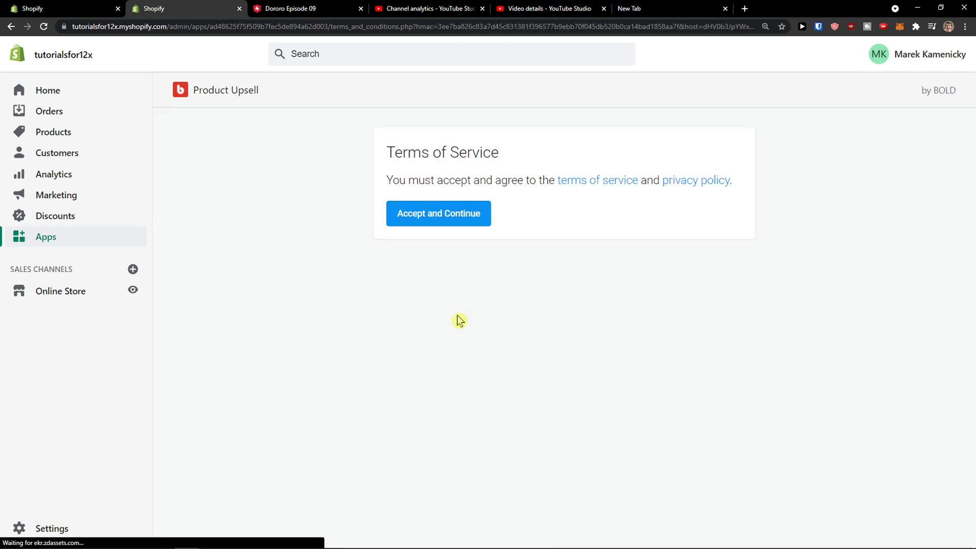
Accept the Product Upsell terms of service.
left_click_drag(386, 152, 512, 158)
left_click_drag(399, 181, 602, 182)
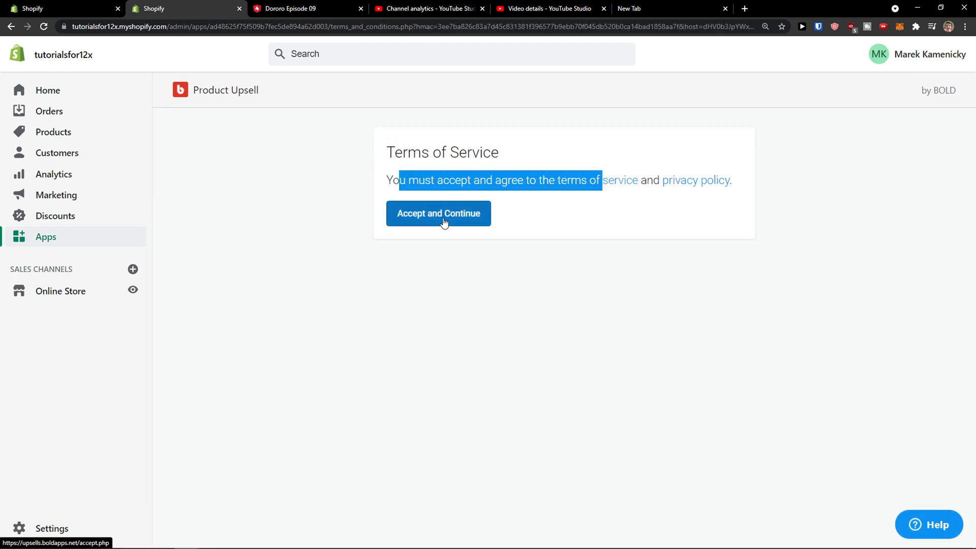
left_click(460, 222)
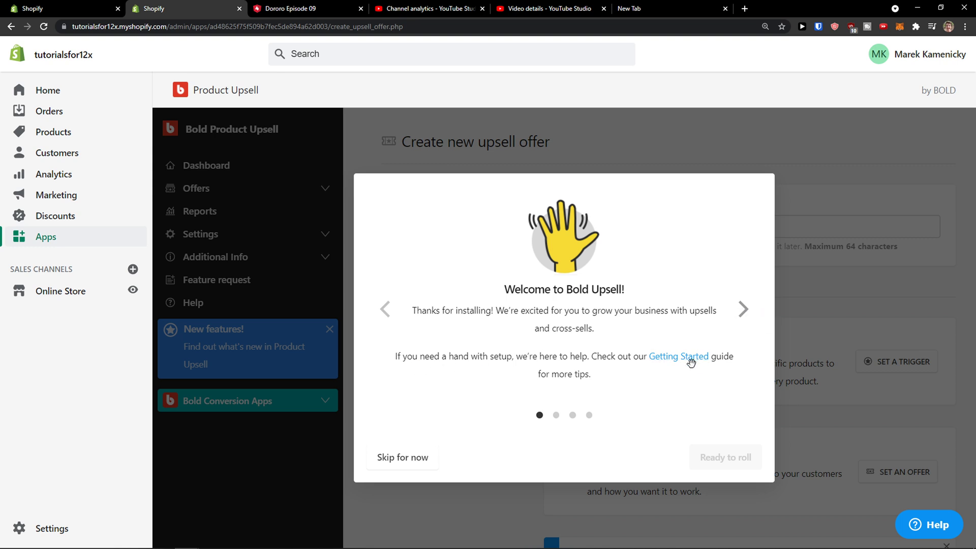
Advance through the Welcome to Bold Upsell slides to 'You're ready to go!'.
left_click(742, 309)
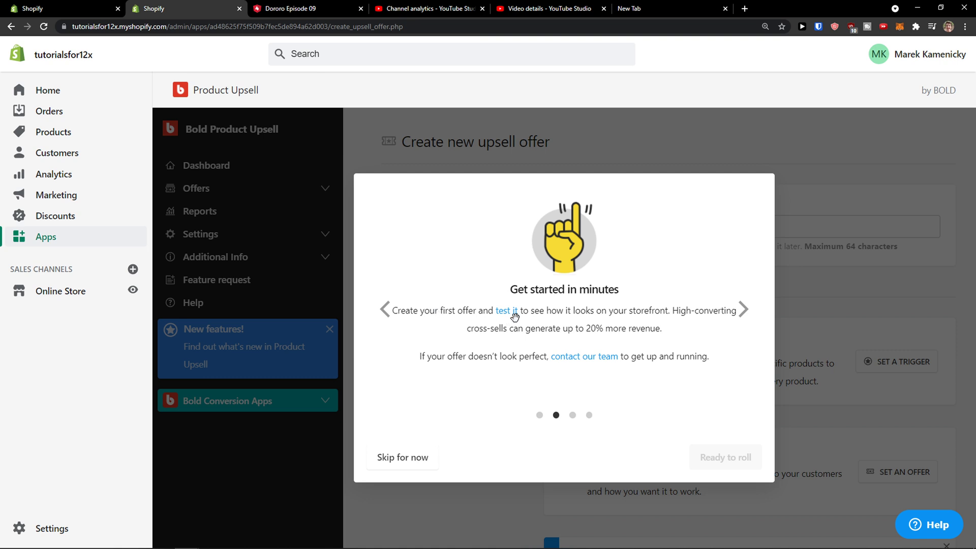
left_click(743, 310)
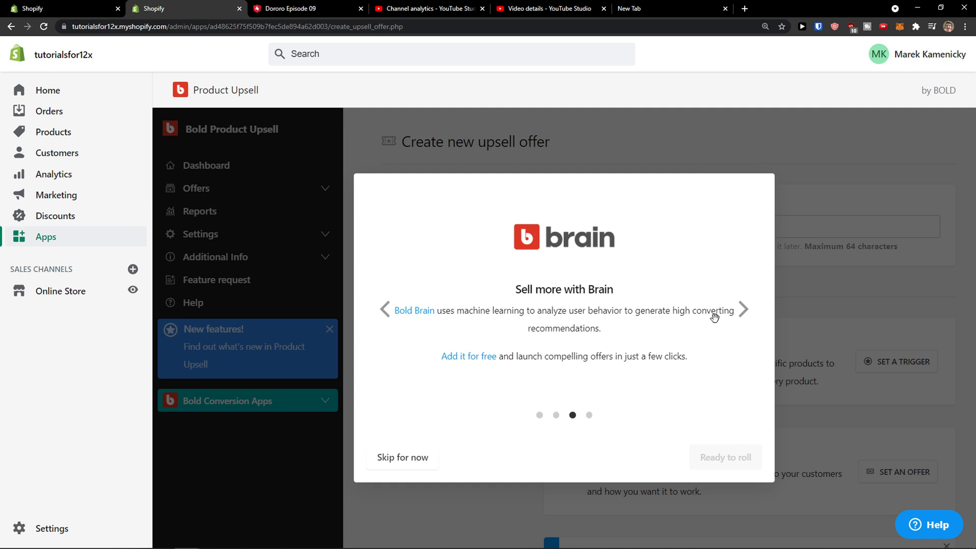
left_click(744, 311)
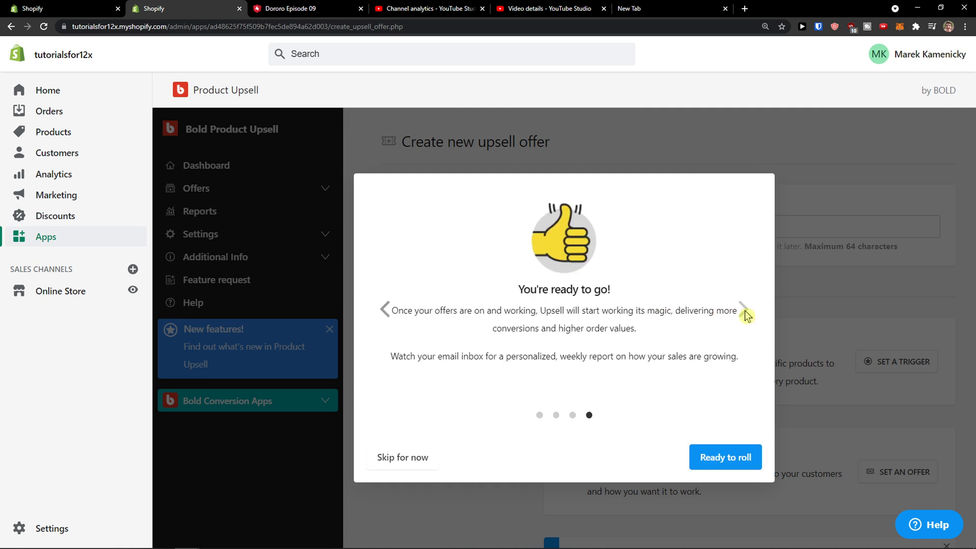
Dismiss the welcome tour and zoom the browser to 110%.
left_click(734, 457)
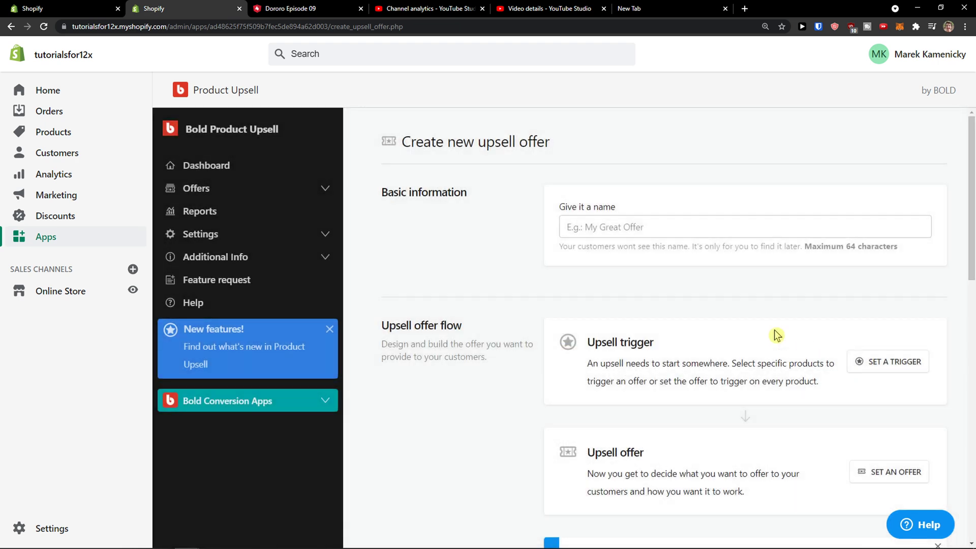
scroll(736, 325, "down", 1)
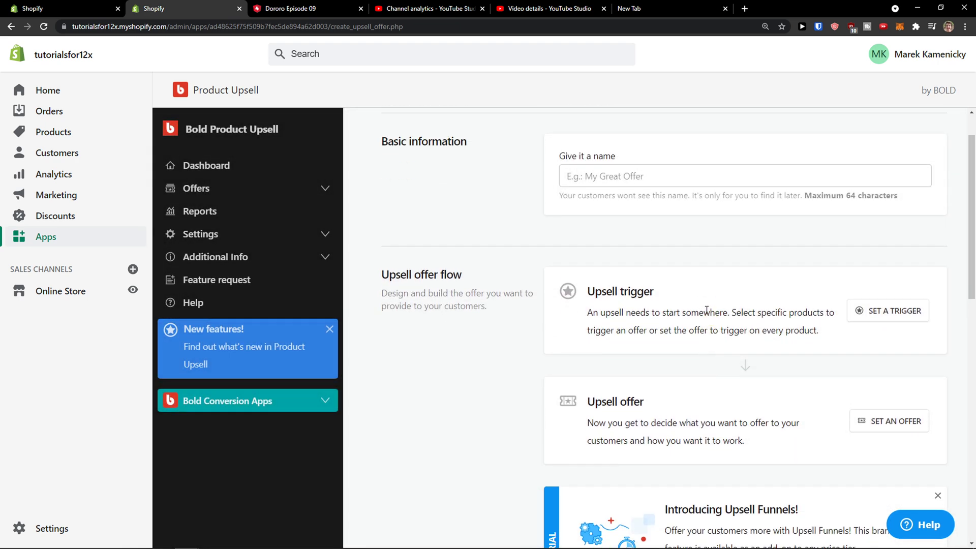
key("ctrl+minus")
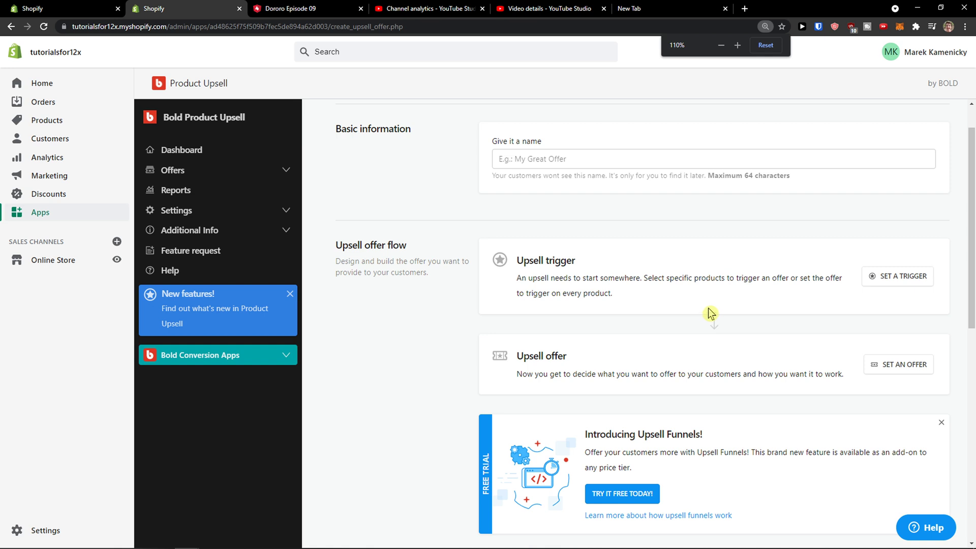
scroll(397, 155, "up", 1)
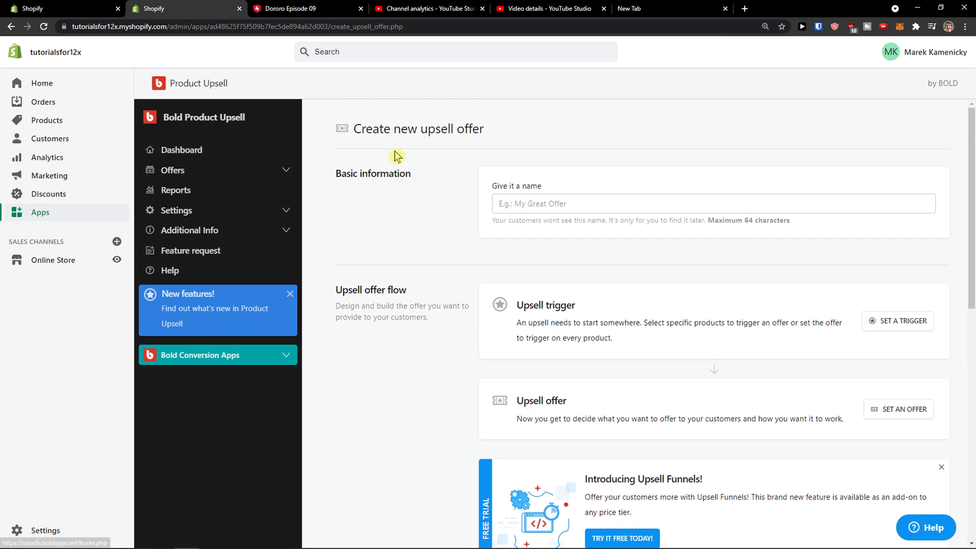
scroll(407, 198, "down", 1)
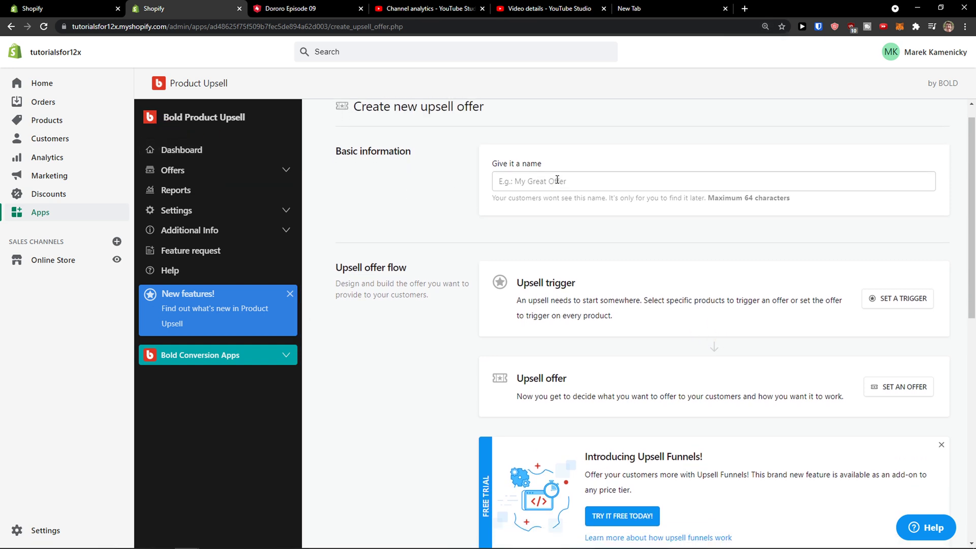
Name the new upsell offer 'Great Offer'.
left_click(530, 183)
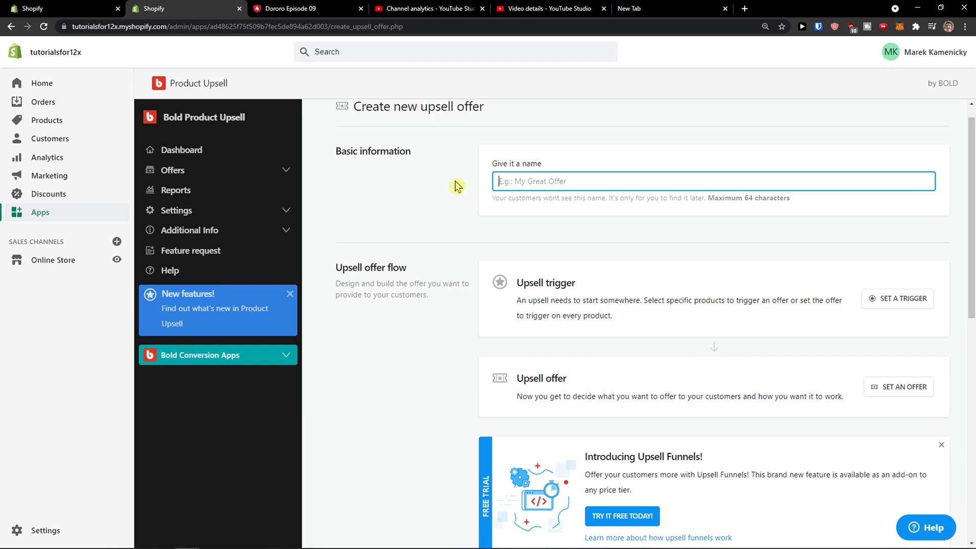
type("Great OFfer")
left_click(446, 218)
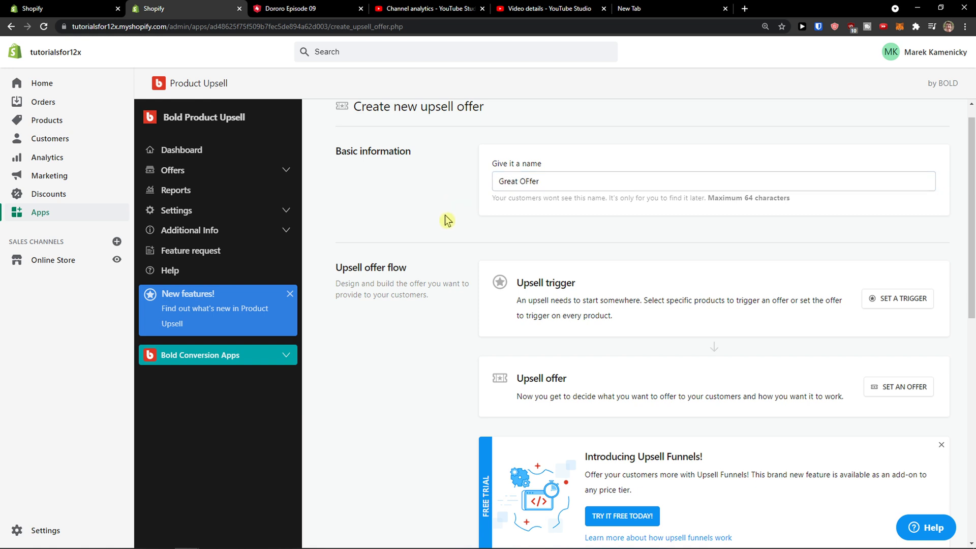
Review the Upsell offer flow and Upsell trigger descriptions.
scroll(429, 233, "down", 1)
scroll(426, 233, "down", 1)
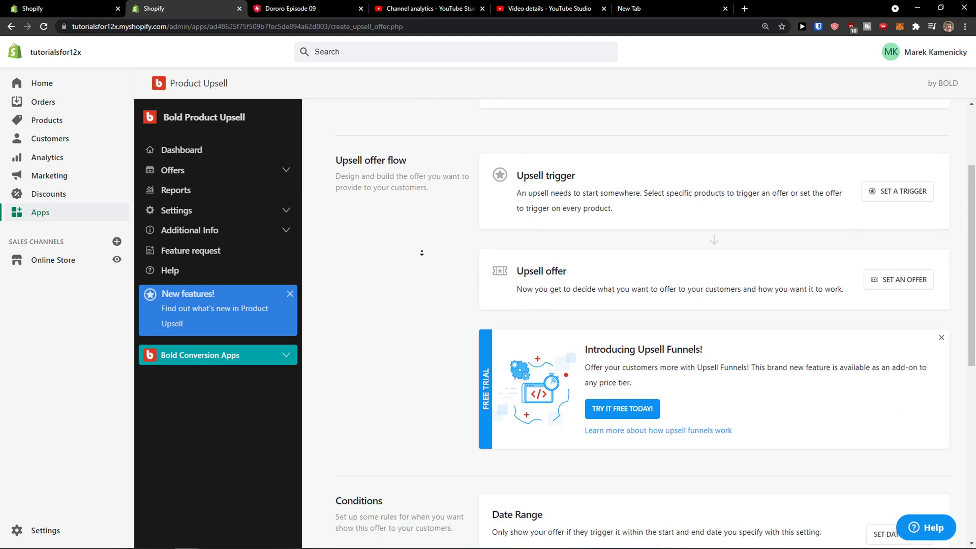
scroll(431, 239, "up", 1)
left_click_drag(429, 237, 340, 226)
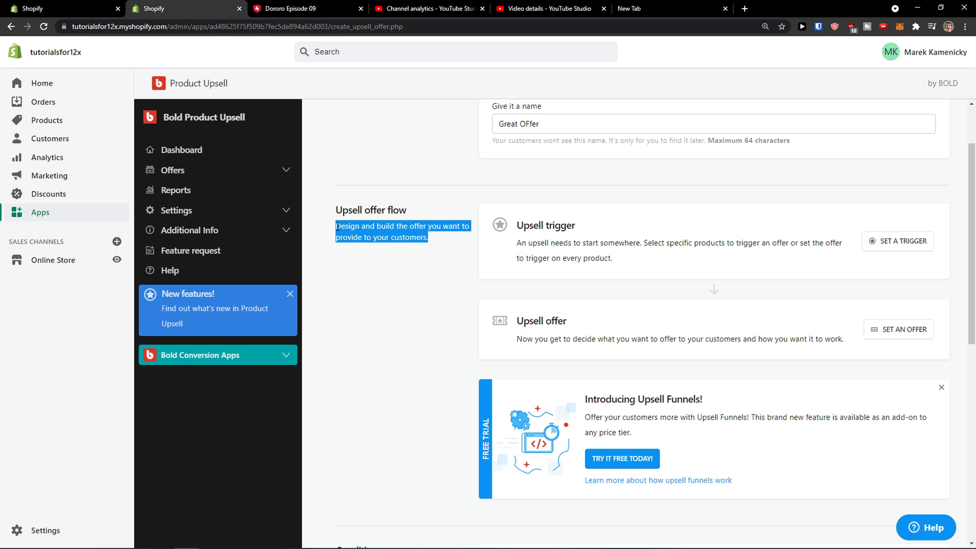
left_click_drag(516, 242, 596, 255)
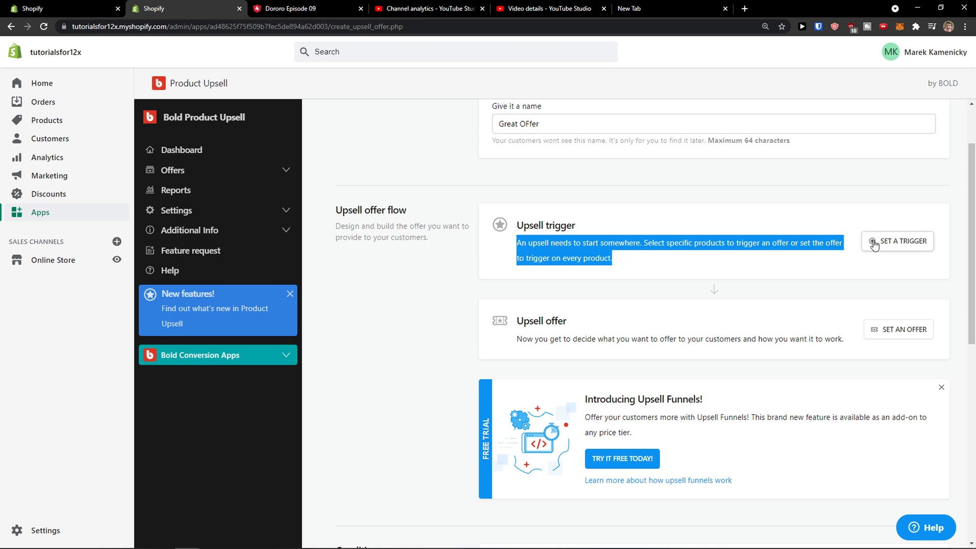
left_click(874, 245)
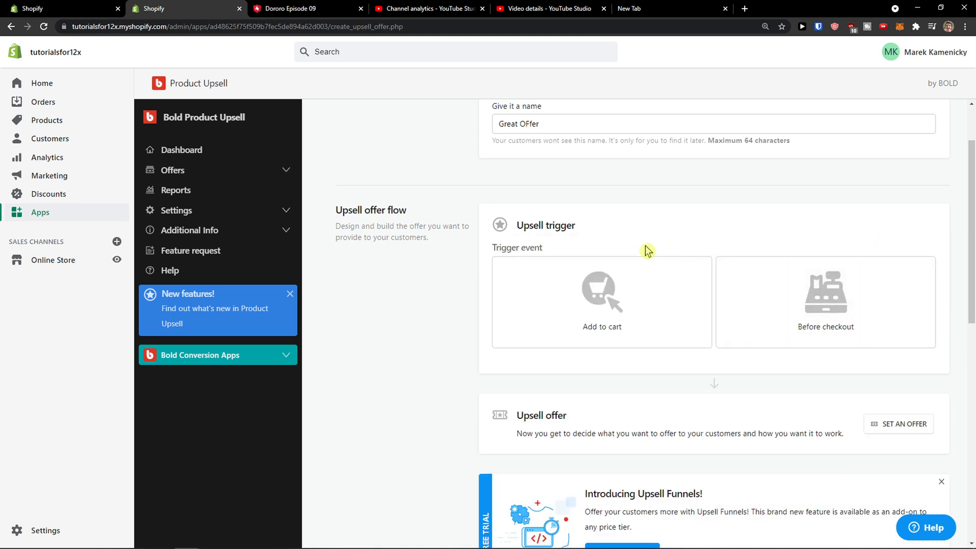
Trigger the offer on Add to cart as a Cross-sell for every product.
scroll(590, 250, "down", 1)
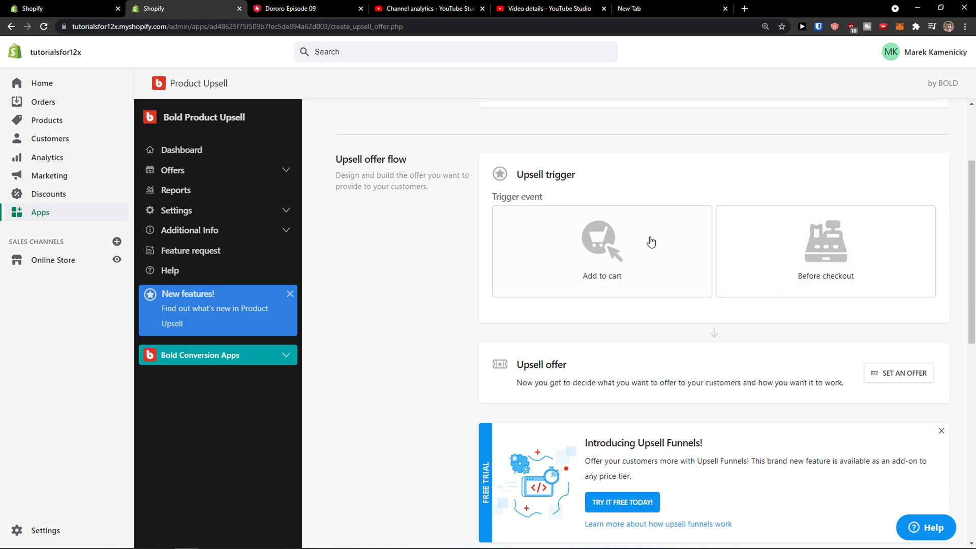
left_click(651, 241)
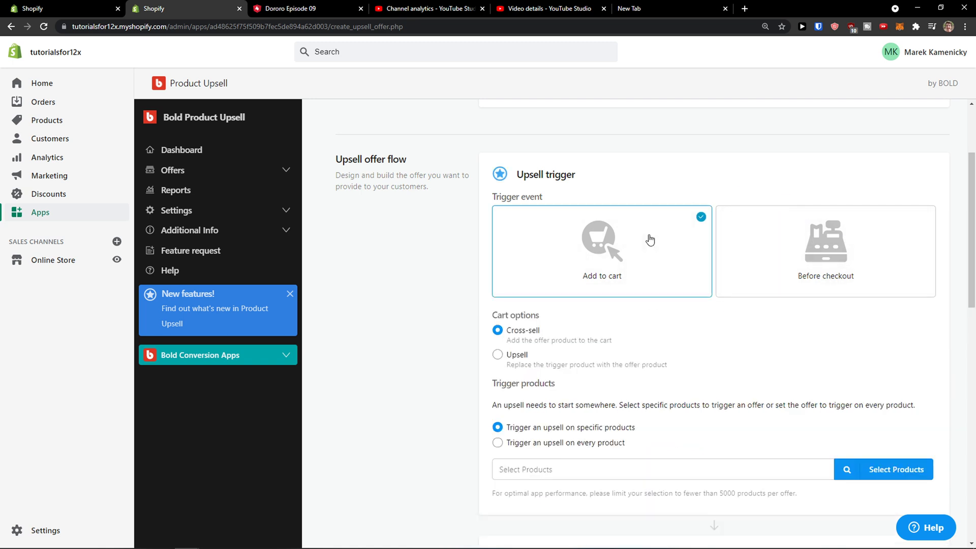
left_click(788, 242)
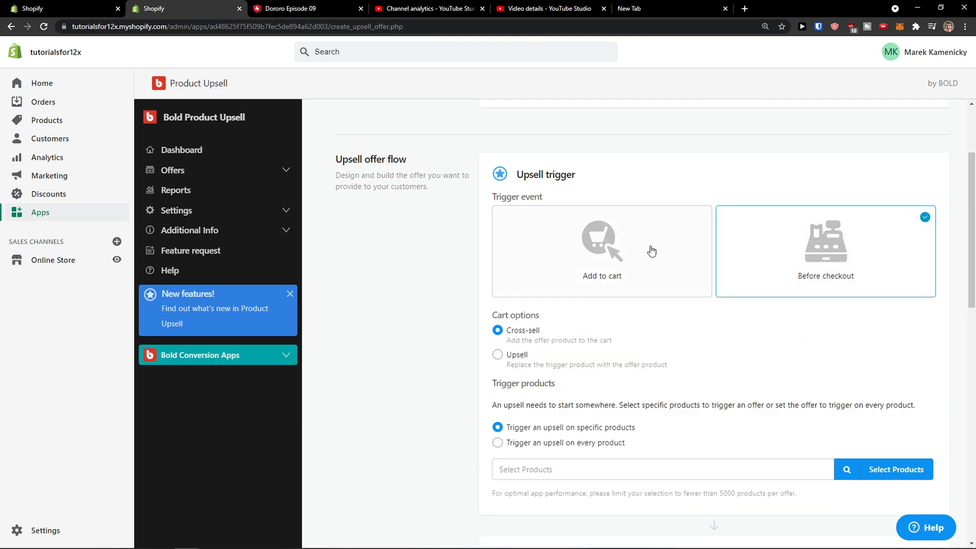
left_click(651, 251)
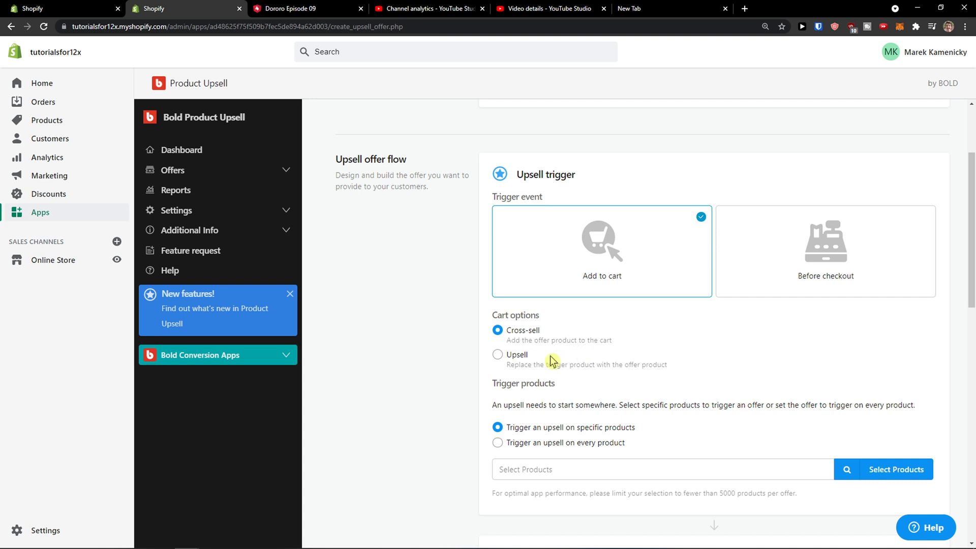
left_click(518, 356)
left_click(517, 339)
scroll(563, 342, "down", 1)
left_click_drag(493, 355, 909, 358)
left_click(605, 394)
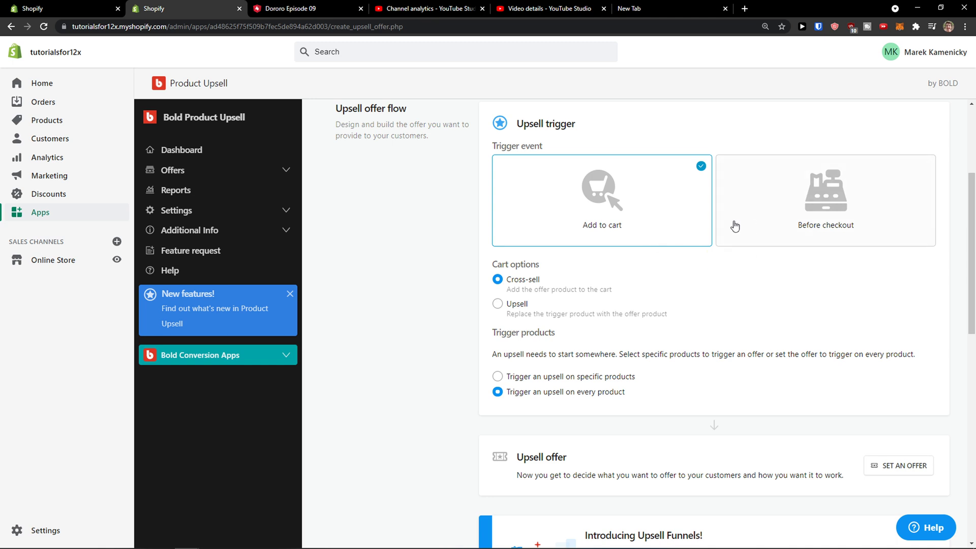
Give the offer popup the title 'Dont miss out on this' and description '123'.
scroll(677, 303, "down", 3)
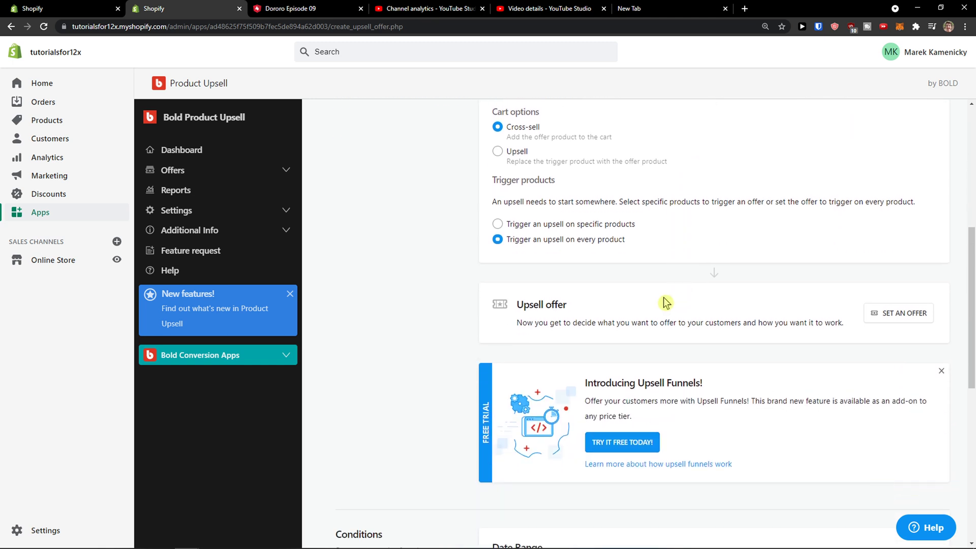
left_click_drag(516, 323, 698, 325)
left_click(896, 313)
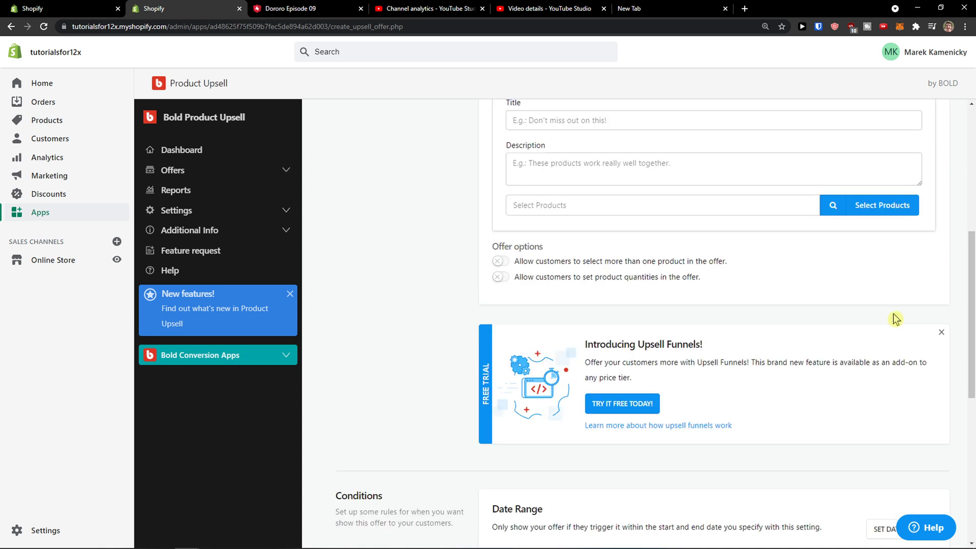
scroll(707, 328, "up", 3)
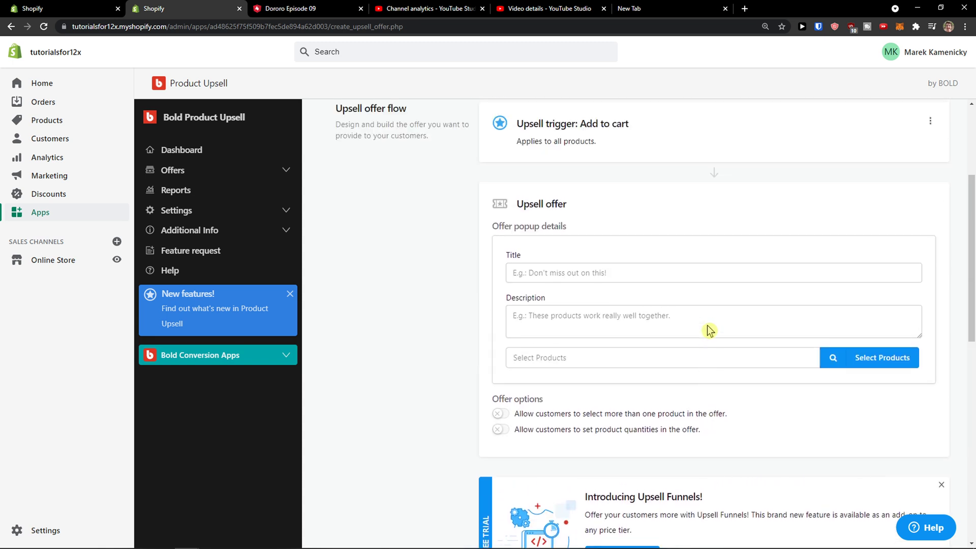
left_click(703, 274)
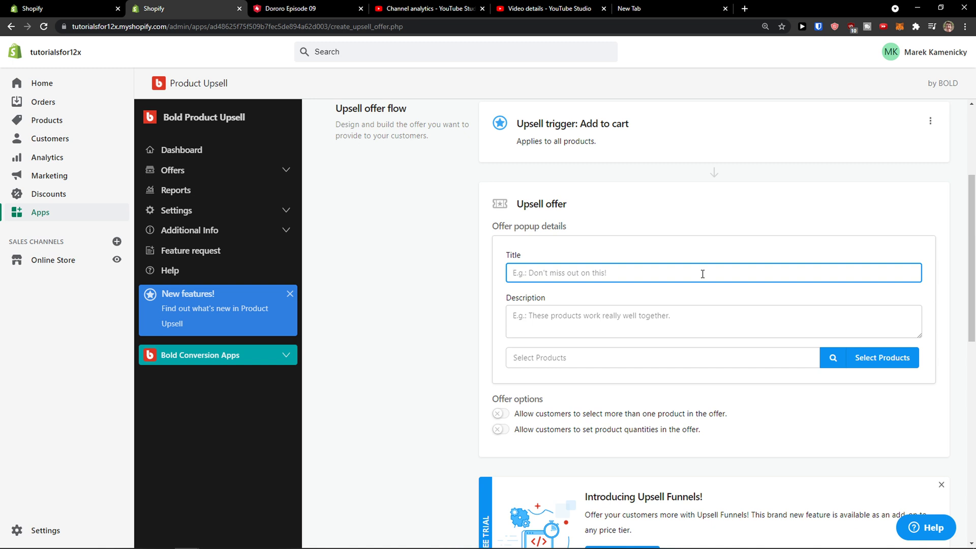
type("Dont miss out on this")
left_click(669, 307)
type("123")
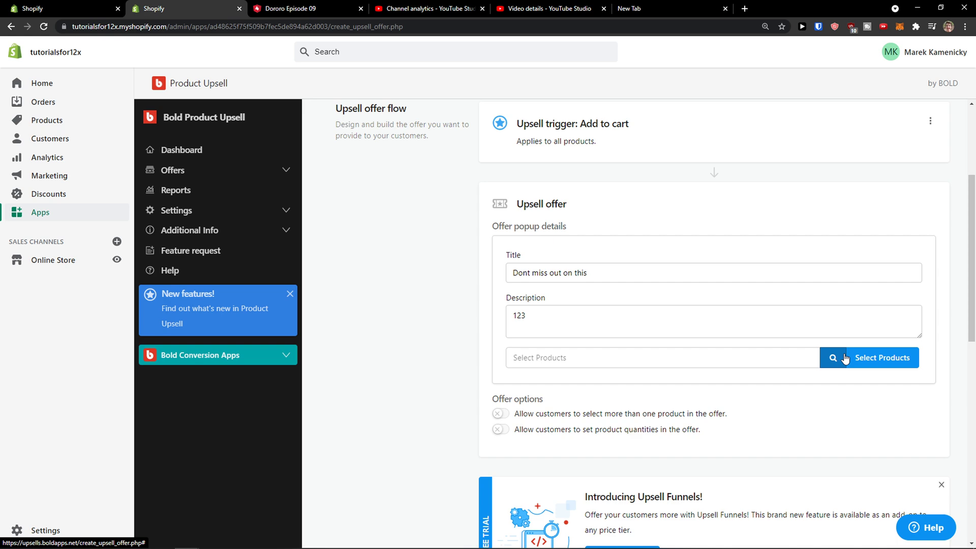
Try the product picker and multiple-products option, leaving both unchanged.
left_click(839, 355)
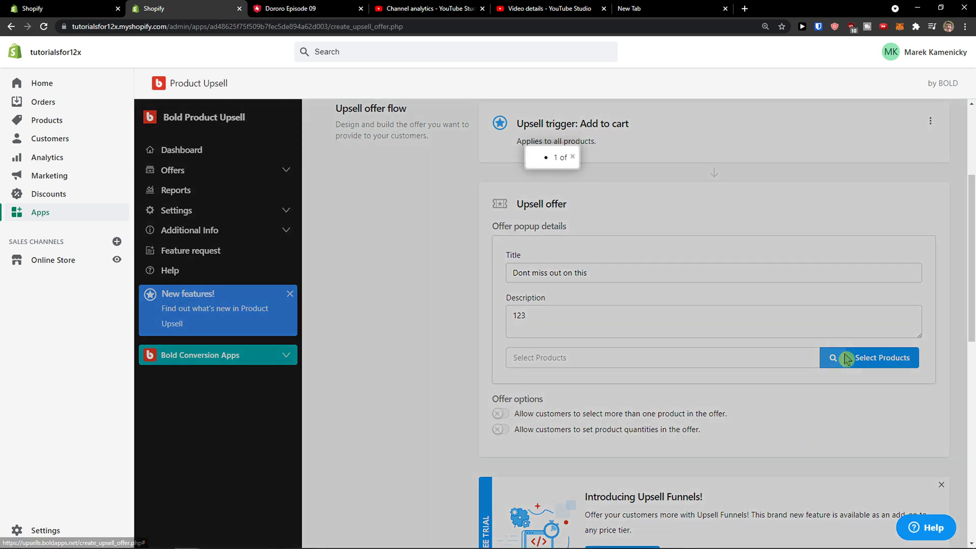
left_click(572, 157)
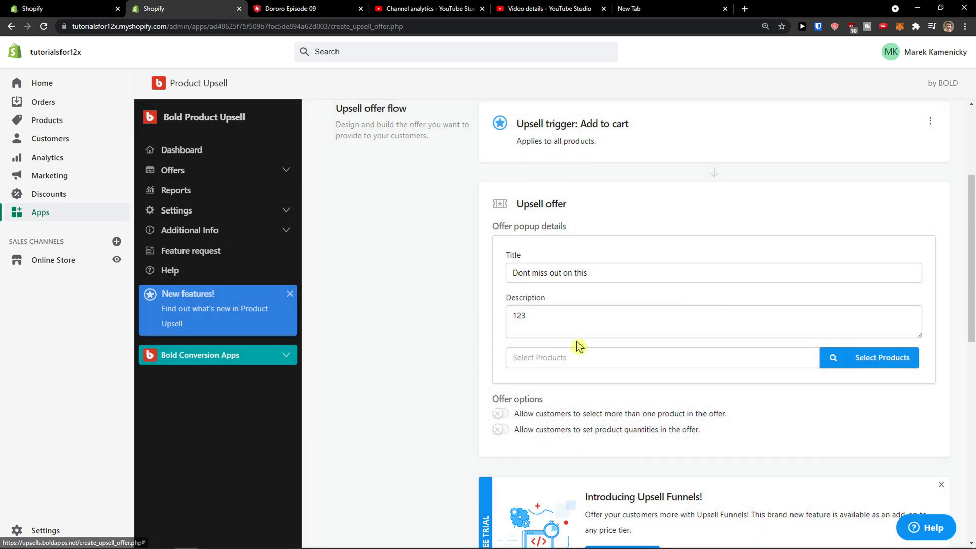
scroll(590, 344, "down", 1)
scroll(588, 355, "down", 1)
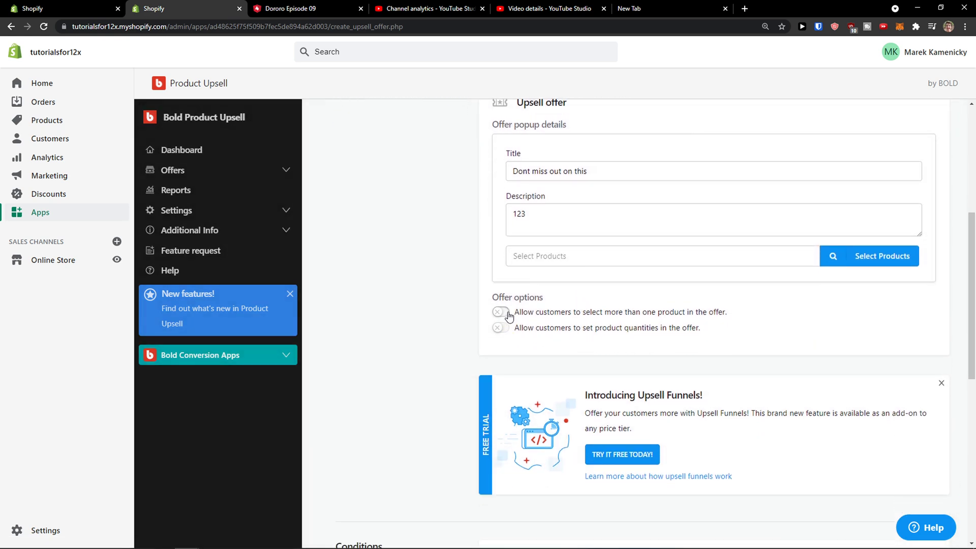
left_click_drag(523, 312, 702, 316)
left_click(501, 312)
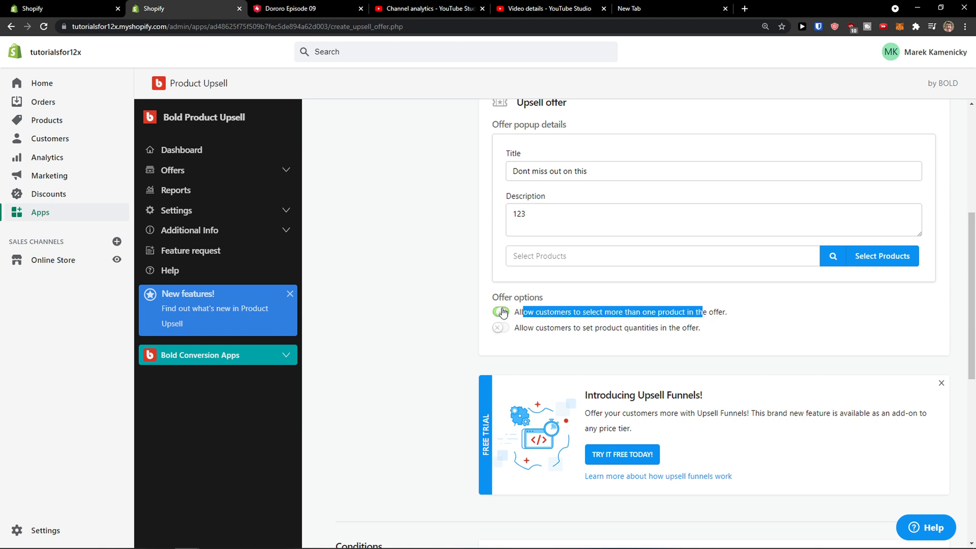
left_click(502, 312)
left_click_drag(696, 329, 538, 320)
scroll(538, 320, "up", 3)
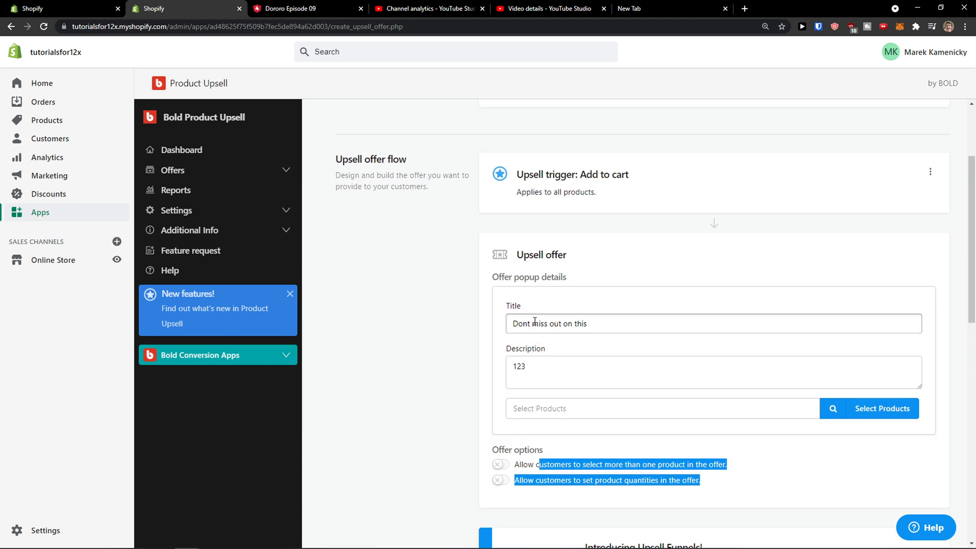
left_click(588, 273)
scroll(534, 272, "down", 4)
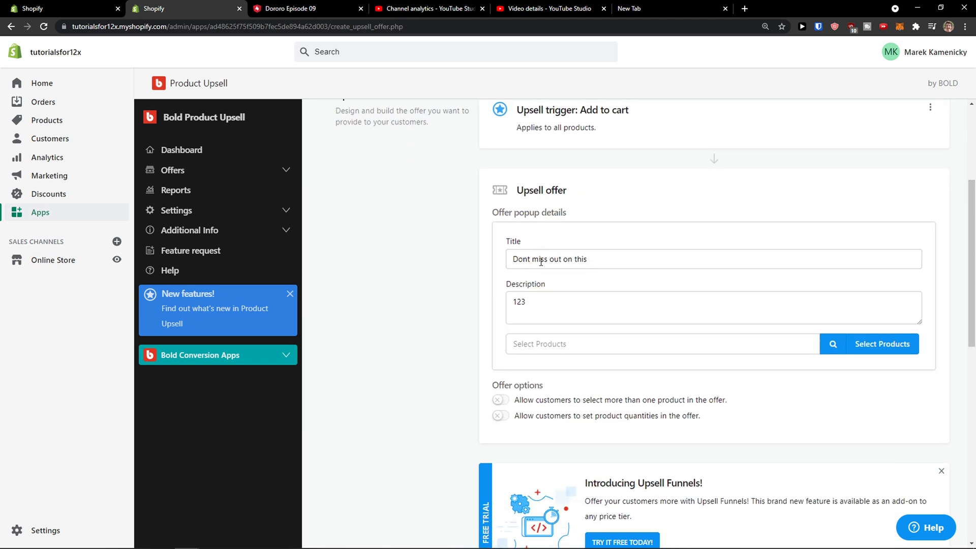
scroll(541, 263, "down", 3)
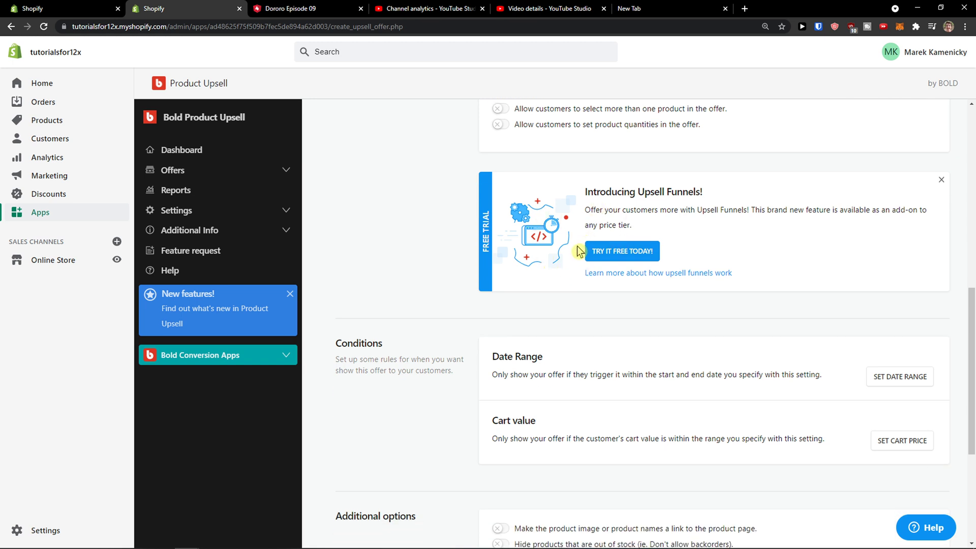
scroll(579, 251, "down", 1)
scroll(579, 251, "down", 1)
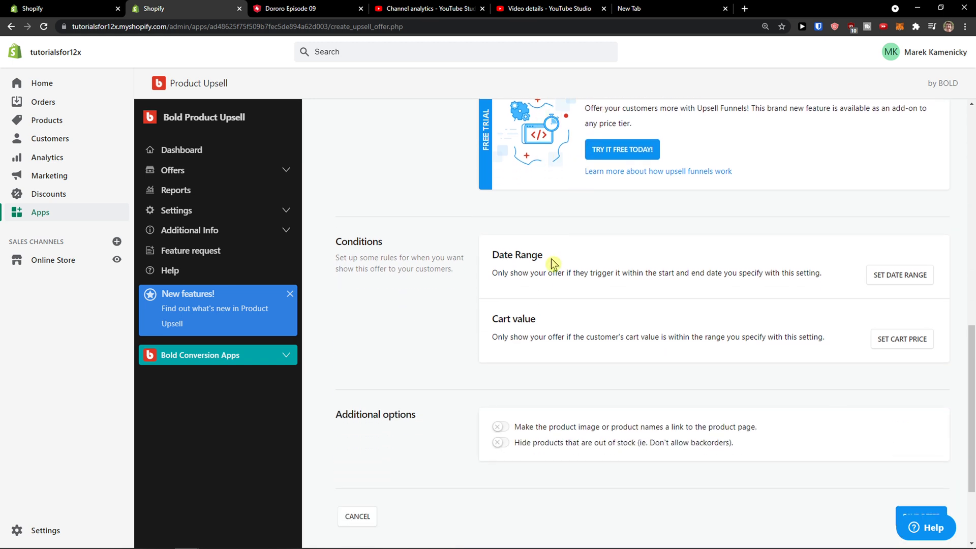
Try the Date Range and Cart value conditions, then remove both.
left_click_drag(491, 273, 815, 272)
left_click(901, 273)
left_click(891, 311)
left_click_drag(509, 343, 829, 348)
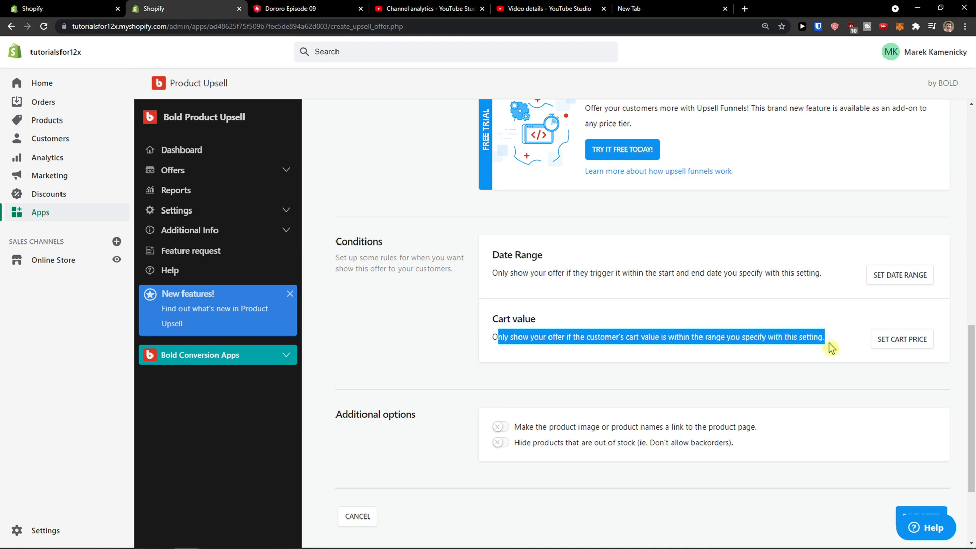
left_click(901, 339)
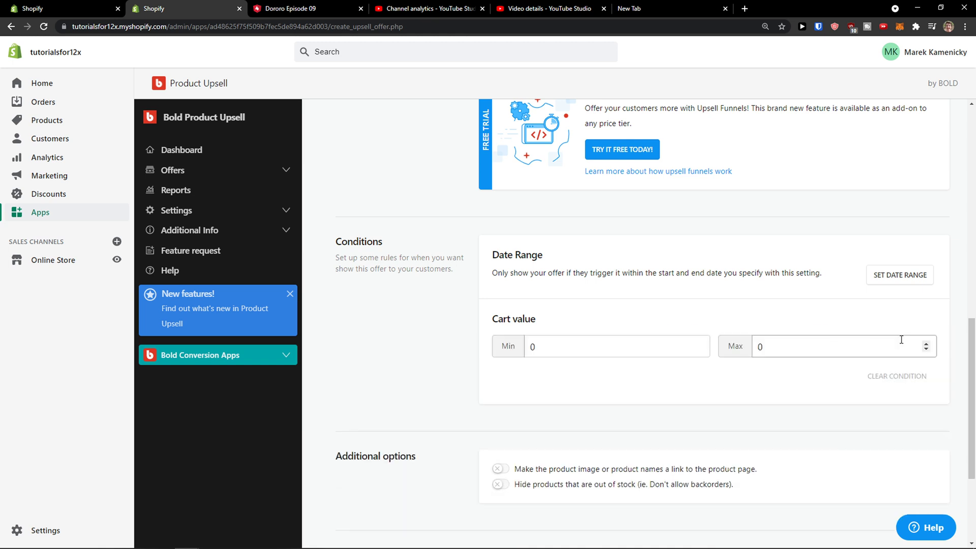
left_click(905, 377)
Enable hiding out-of-stock products and attempt to save the incomplete offer.
scroll(605, 405, "down", 5)
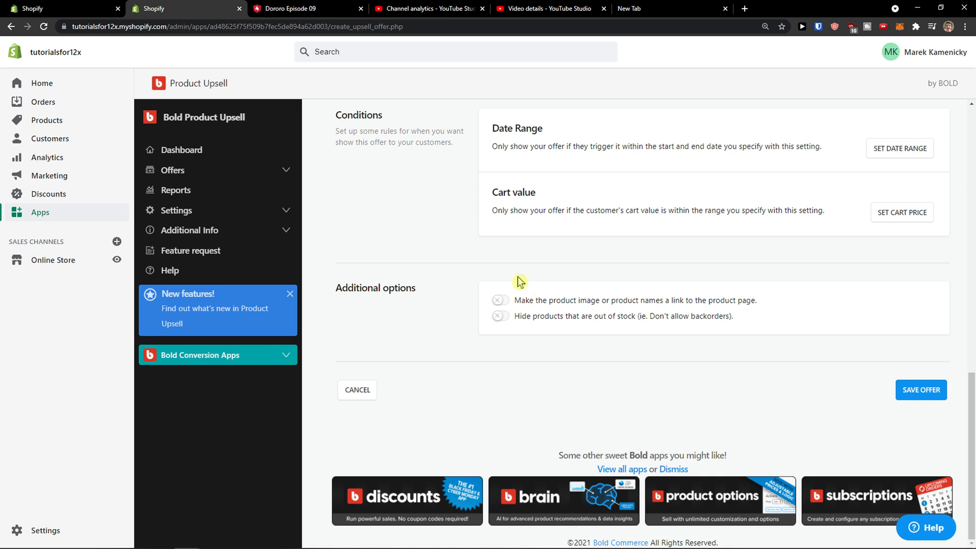
left_click_drag(526, 300, 735, 305)
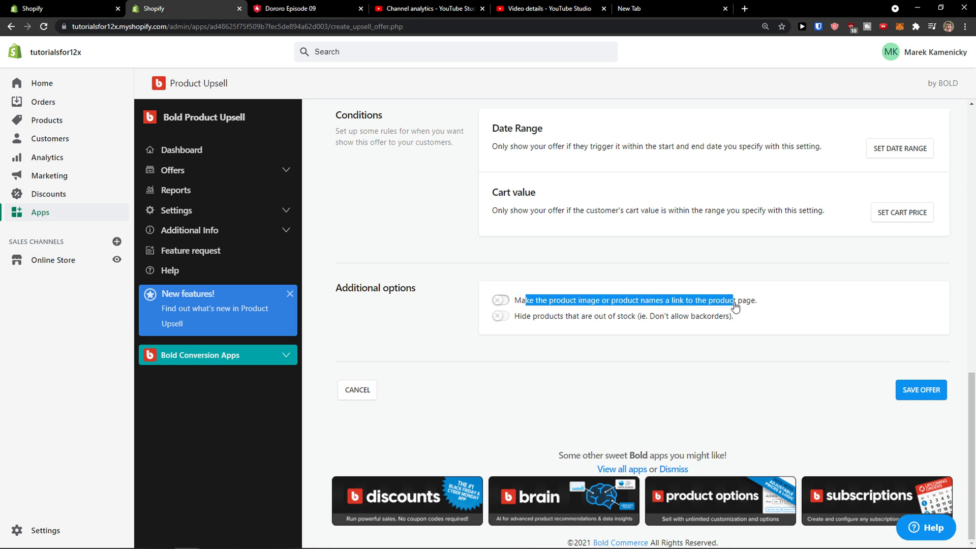
left_click_drag(522, 321, 624, 324)
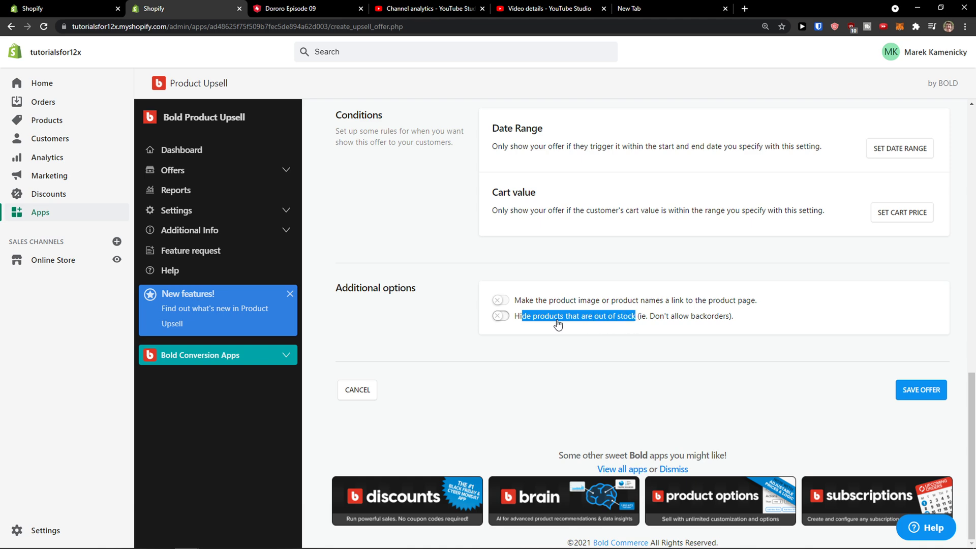
left_click(507, 319)
left_click(472, 338)
scroll(430, 391, "up", 2)
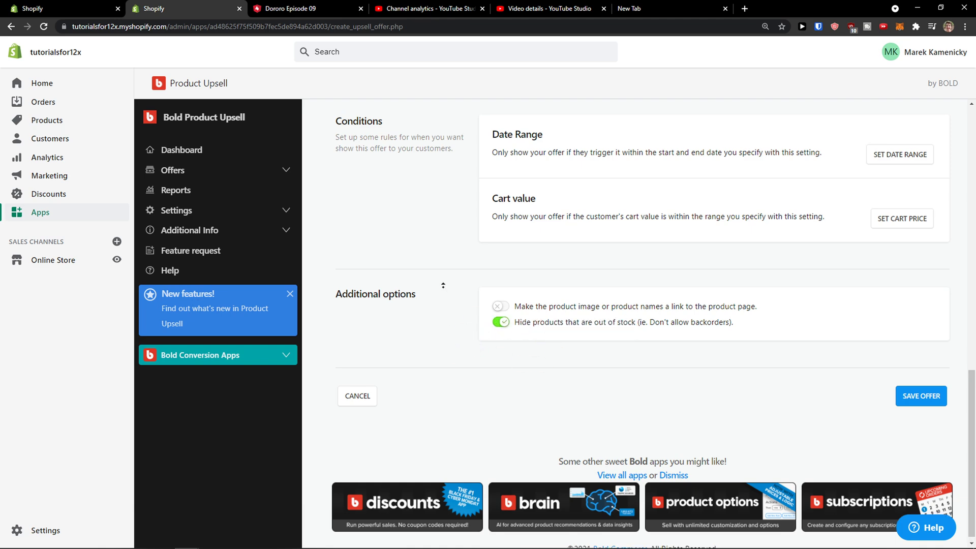
scroll(431, 391, "down", 2)
left_click(908, 388)
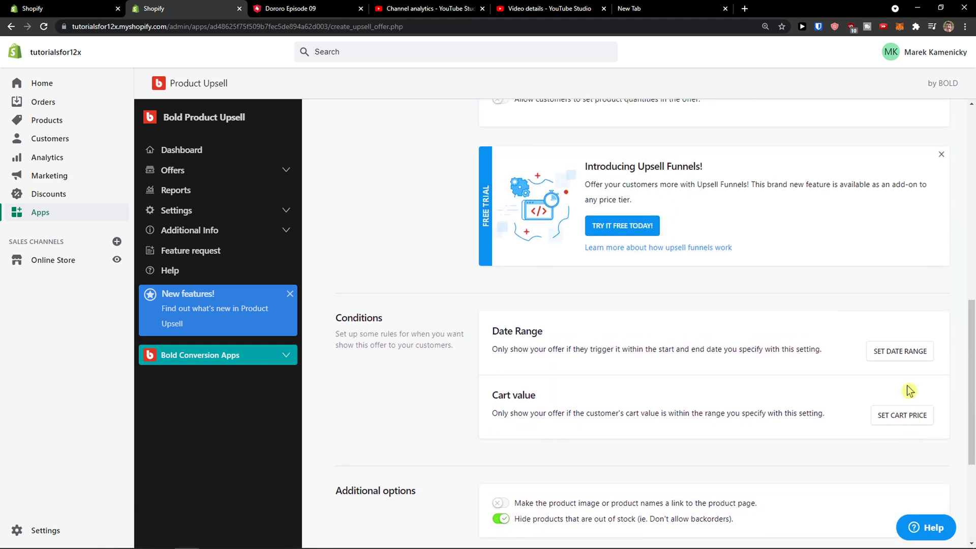
Start a fresh offer via Offers > Create Offer in the sidebar.
scroll(555, 335, "up", 5)
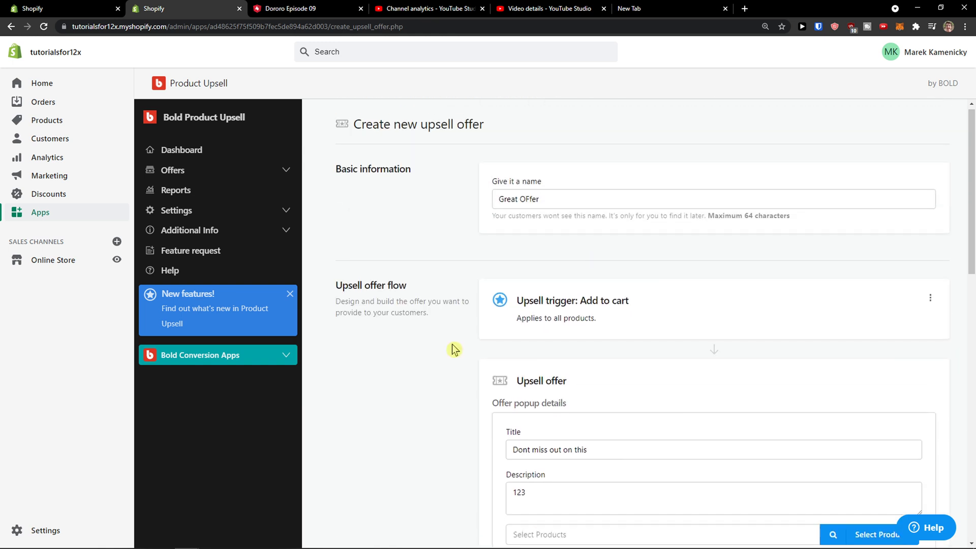
left_click(237, 170)
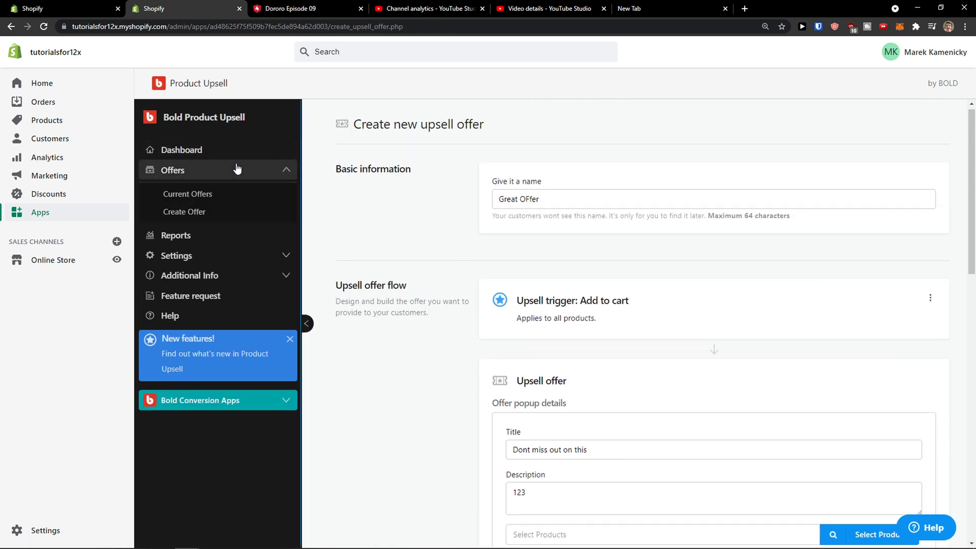
left_click(222, 212)
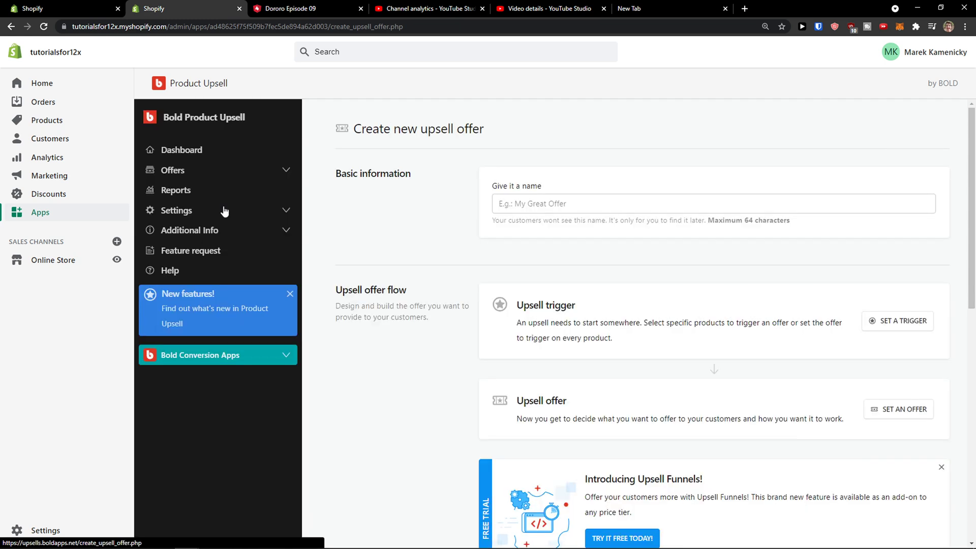
Name the new upsell offer 'Offer'.
scroll(346, 239, "down", 3)
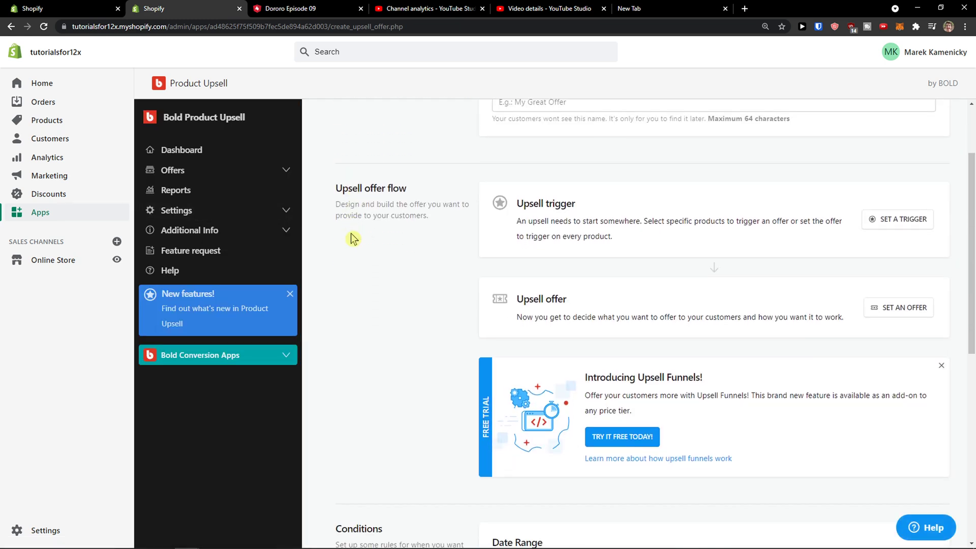
scroll(350, 239, "down", 6)
scroll(366, 241, "up", 9)
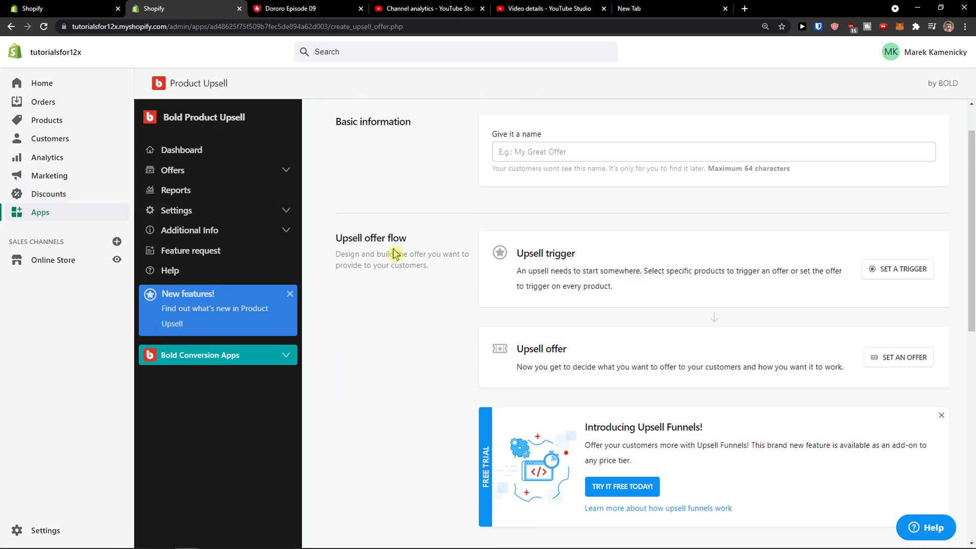
left_click(552, 206)
type("Offer")
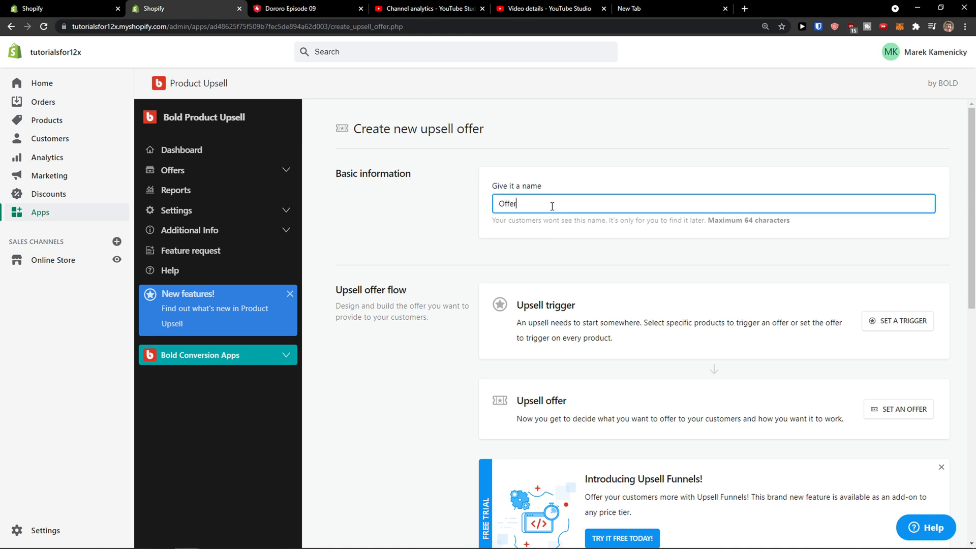
Trigger the offer on Add to cart for every product, hiding out-of-stock products, and save.
left_click(897, 320)
scroll(701, 285, "down", 3)
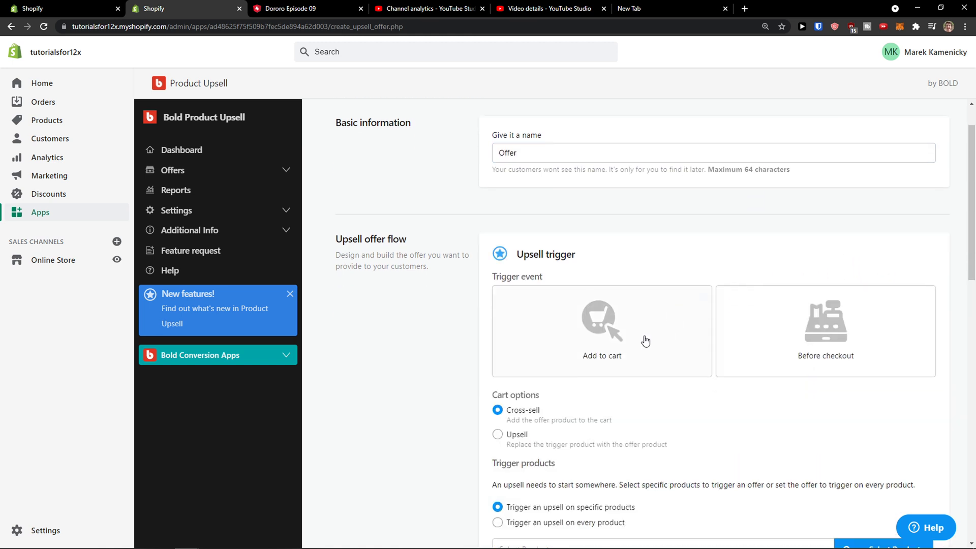
left_click(645, 340)
left_click(577, 418)
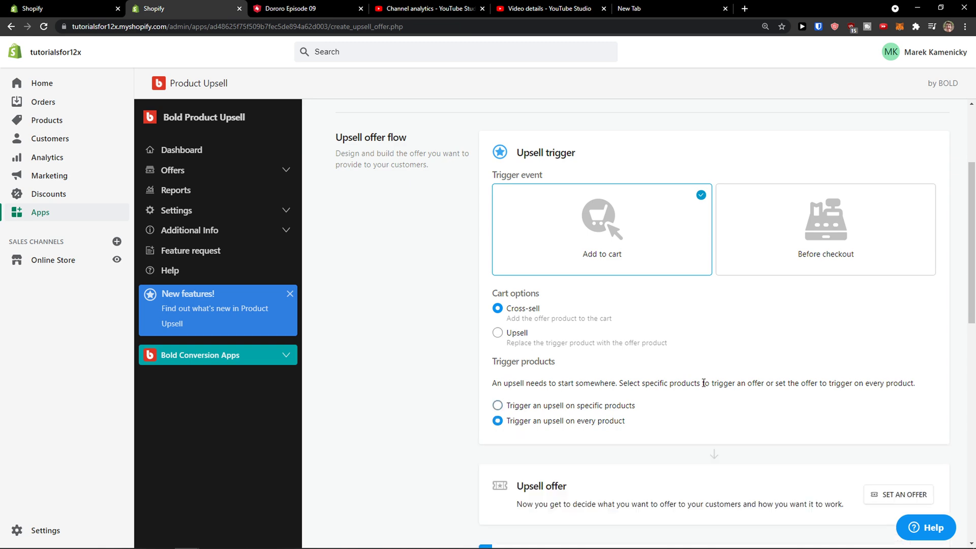
scroll(703, 381, "down", 15)
left_click(500, 315)
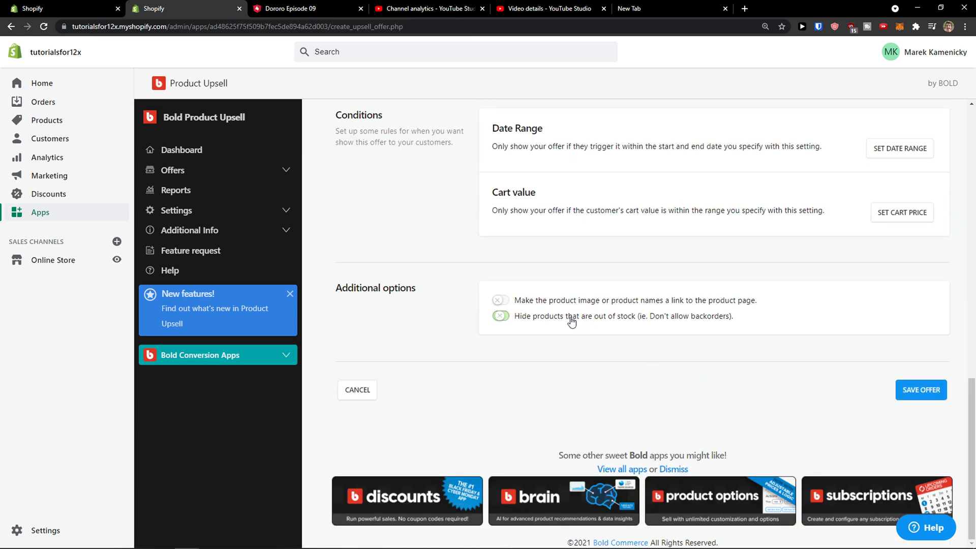
left_click(922, 390)
Bring up the product picker for the offer popup.
scroll(683, 372, "up", 5)
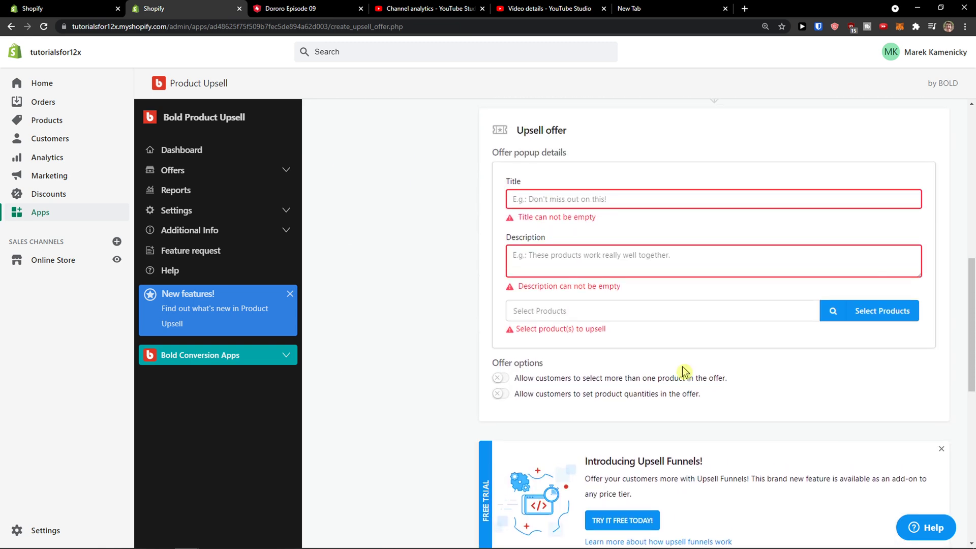
scroll(681, 369, "down", 5)
scroll(675, 384, "up", 4)
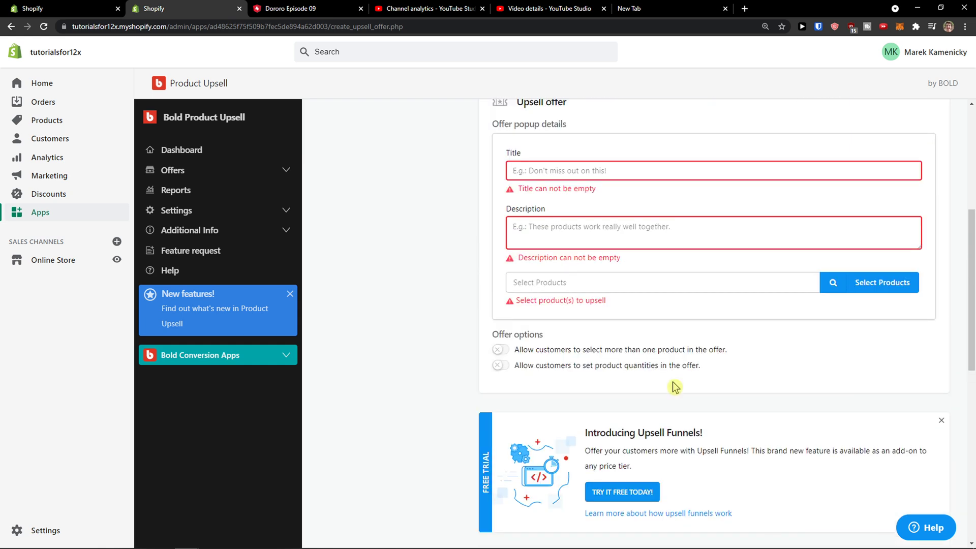
scroll(673, 356, "down", 1)
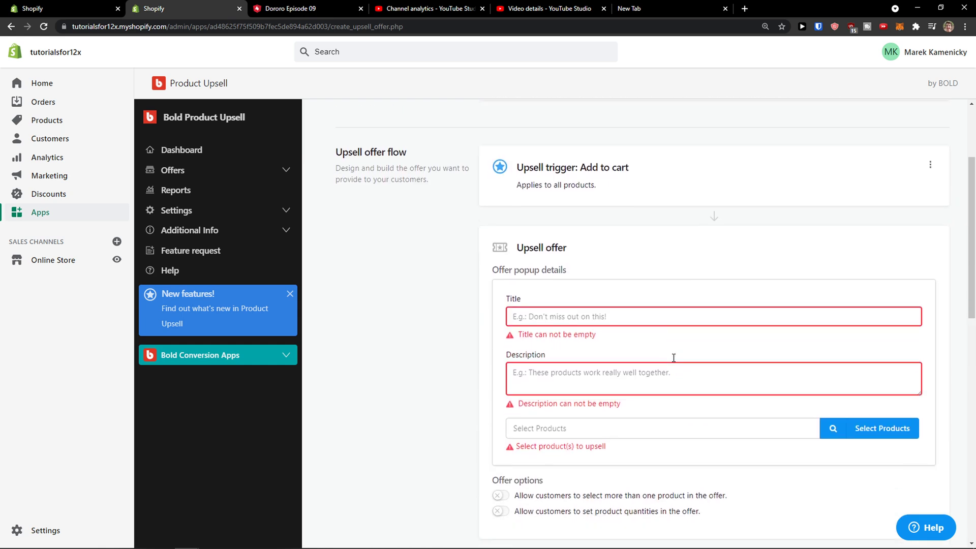
left_click(849, 409)
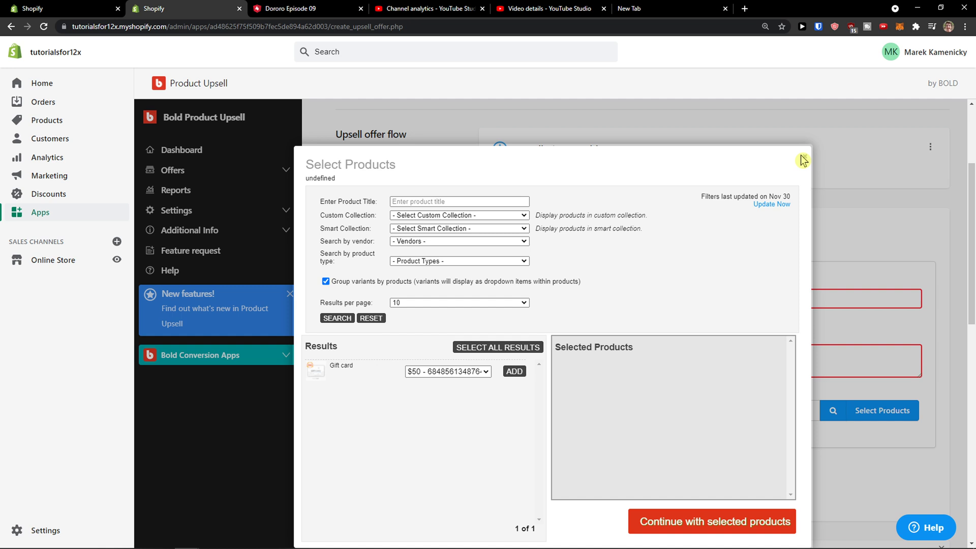
Add the Gift card in the product picker and continue with it as the offered product.
scroll(671, 472, "down", 1)
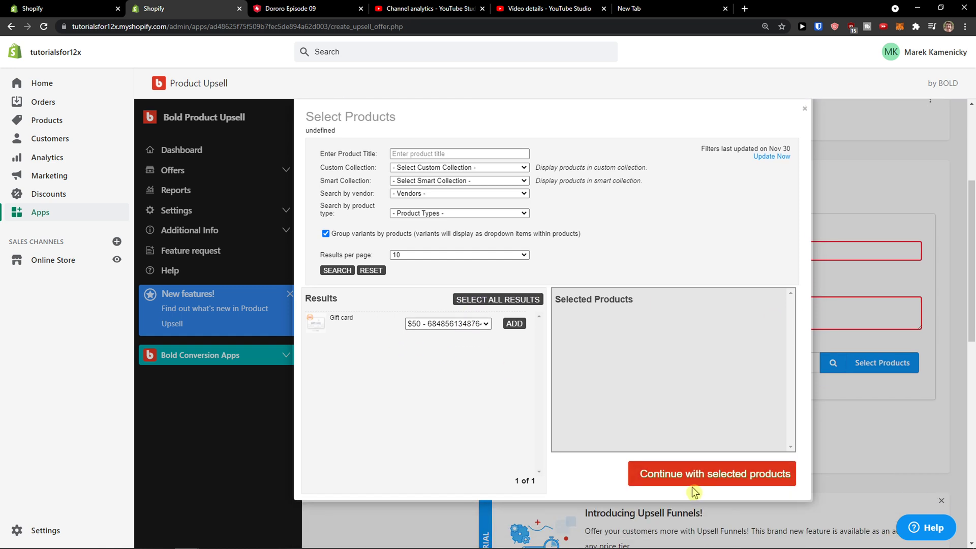
left_click(514, 320)
scroll(670, 389, "up", 1)
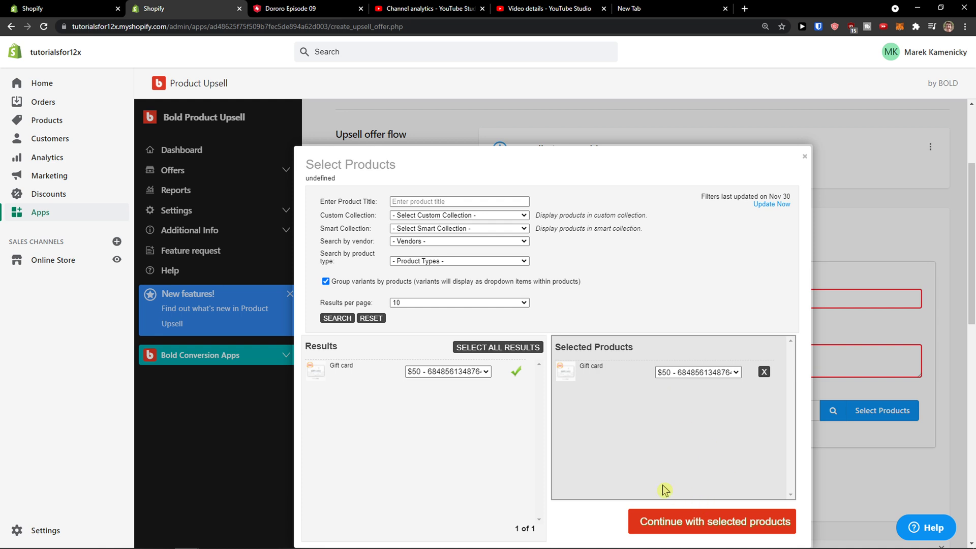
left_click(409, 215)
left_click(408, 232)
left_click(406, 228)
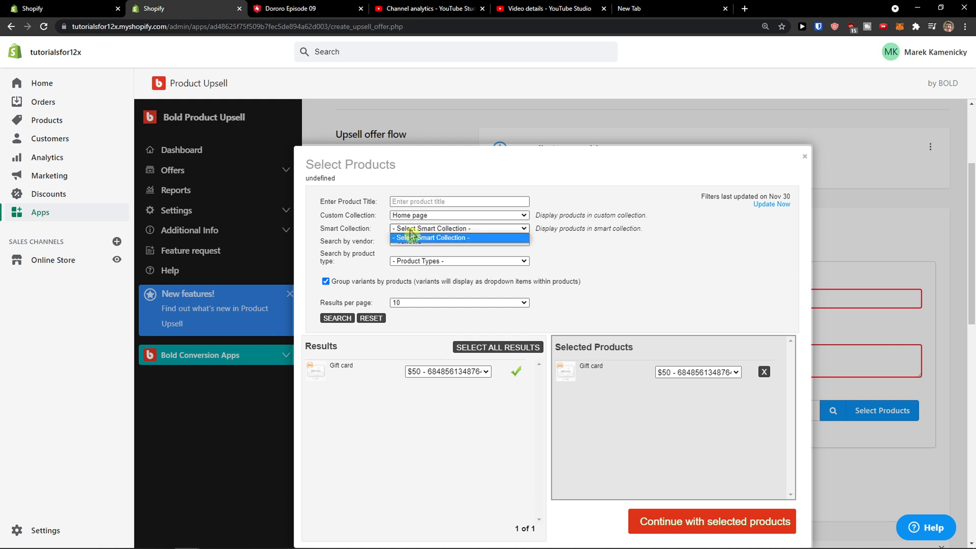
left_click(413, 238)
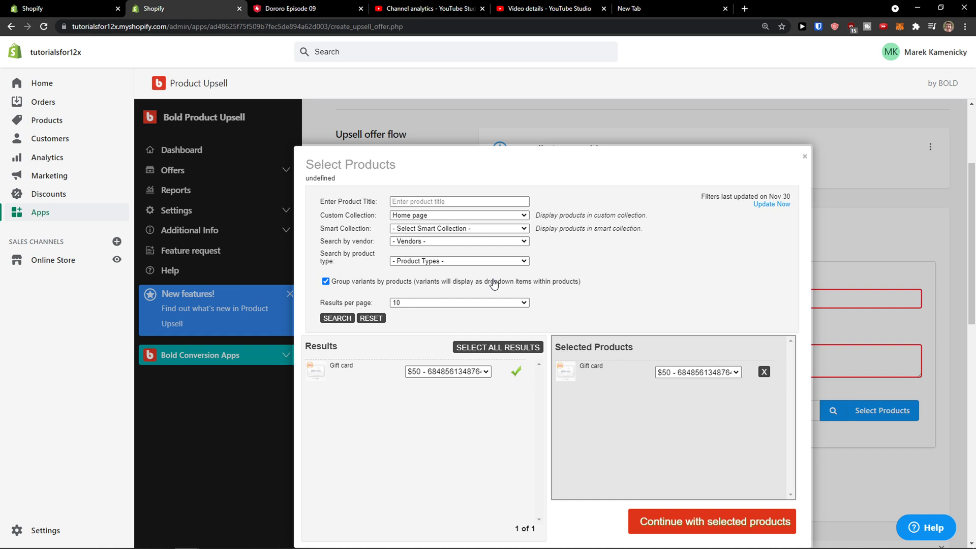
scroll(498, 283, "down", 2)
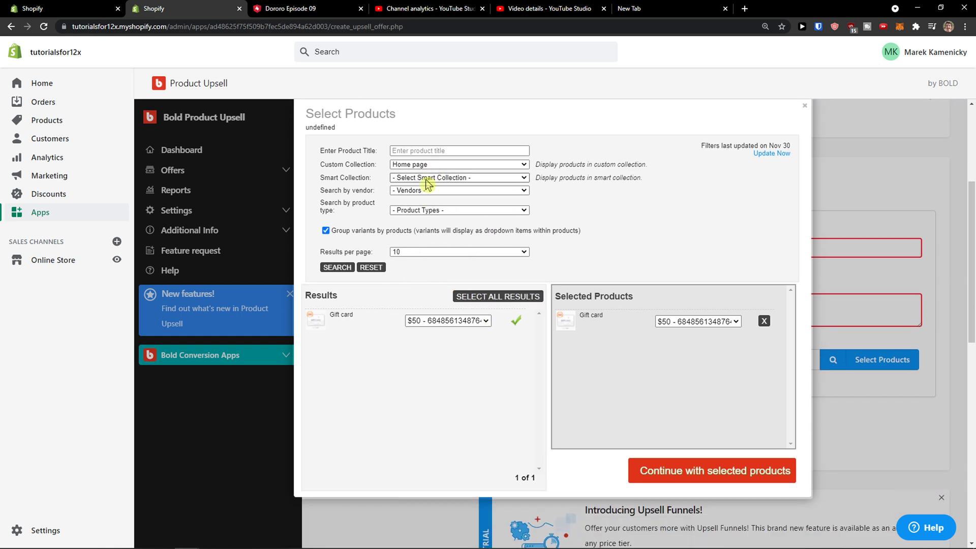
left_click(744, 462)
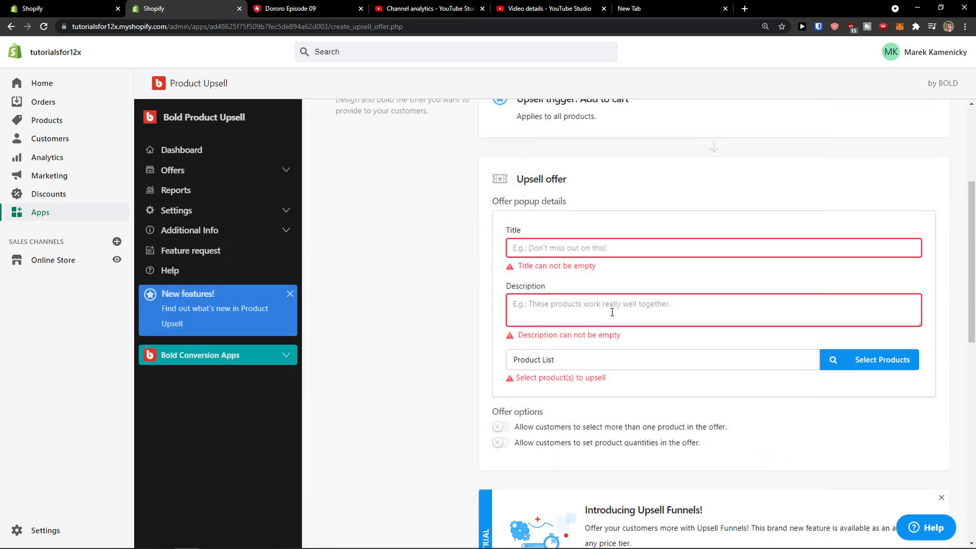
Title the popup 'Dont miss', describe it 'This is a description', and save the offer.
left_click(605, 310)
type("1")
left_click(518, 256)
type("1")
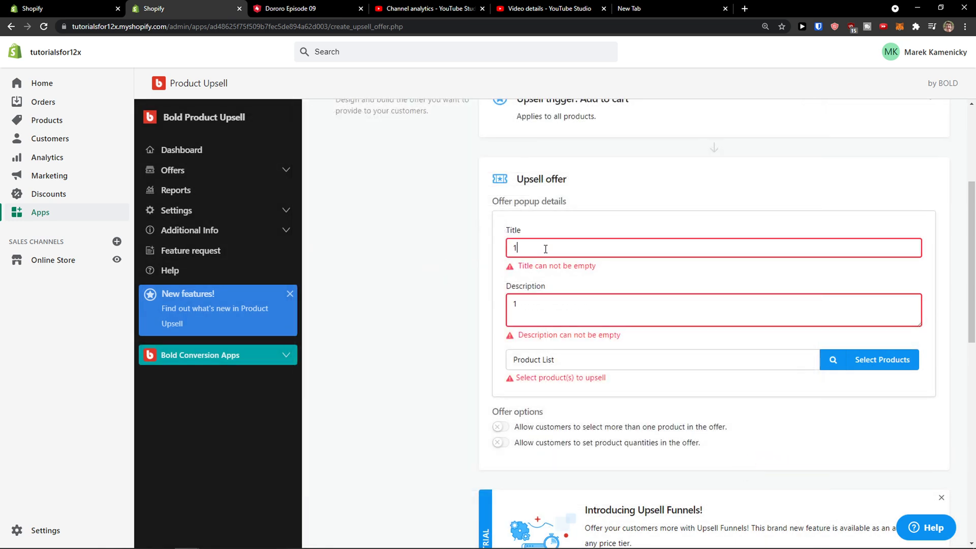
key("BackSpace")
type("Do")
key("BackSpace")
type("Thie")
scroll(464, 265, "up", 2)
scroll(464, 274, "down", 12)
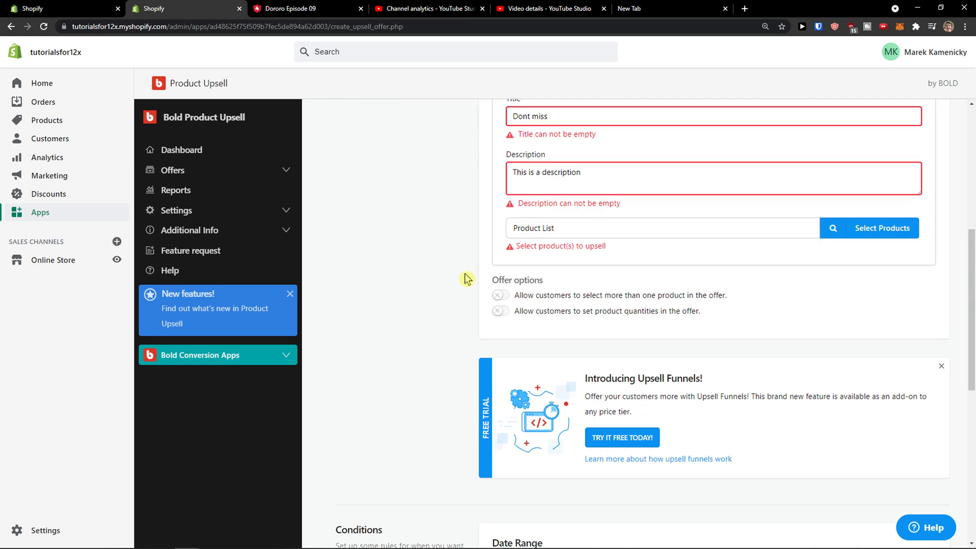
left_click(913, 389)
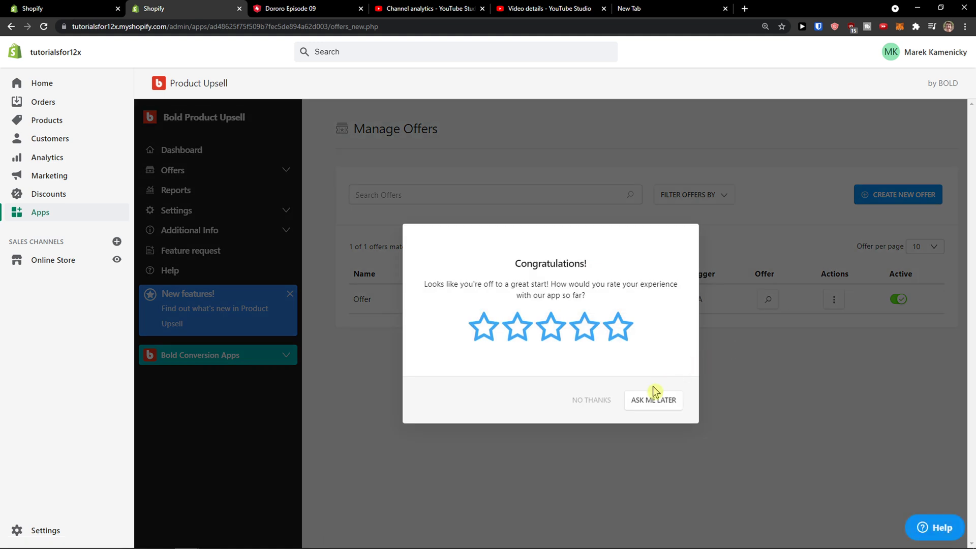
Dismiss the rating prompt and preview the 'Dont miss' offer with the $50.00 Gift card.
left_click(597, 402)
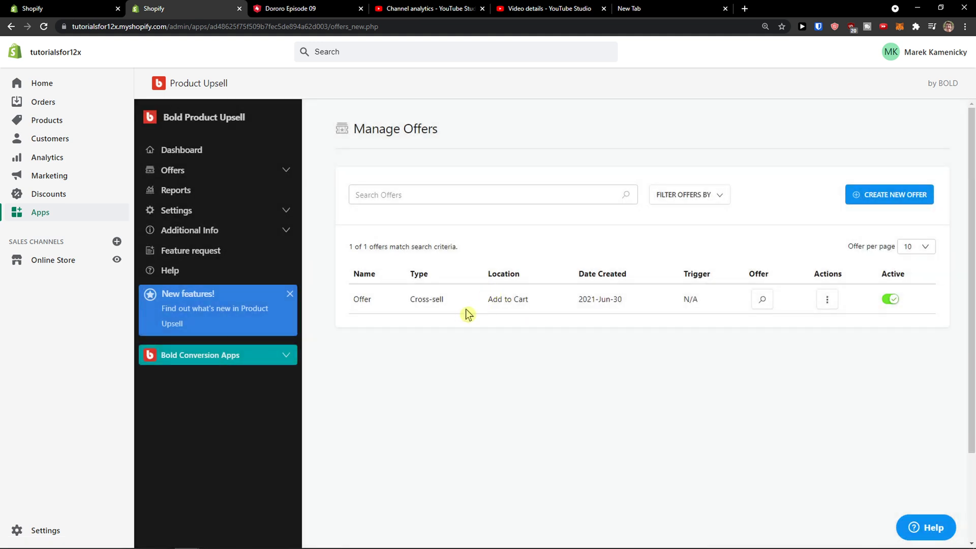
left_click(762, 302)
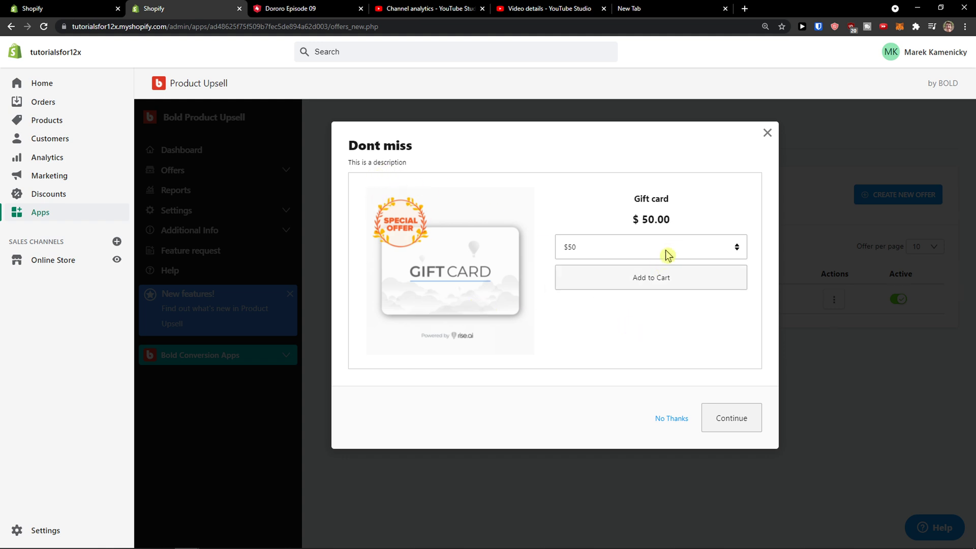
left_click(672, 419)
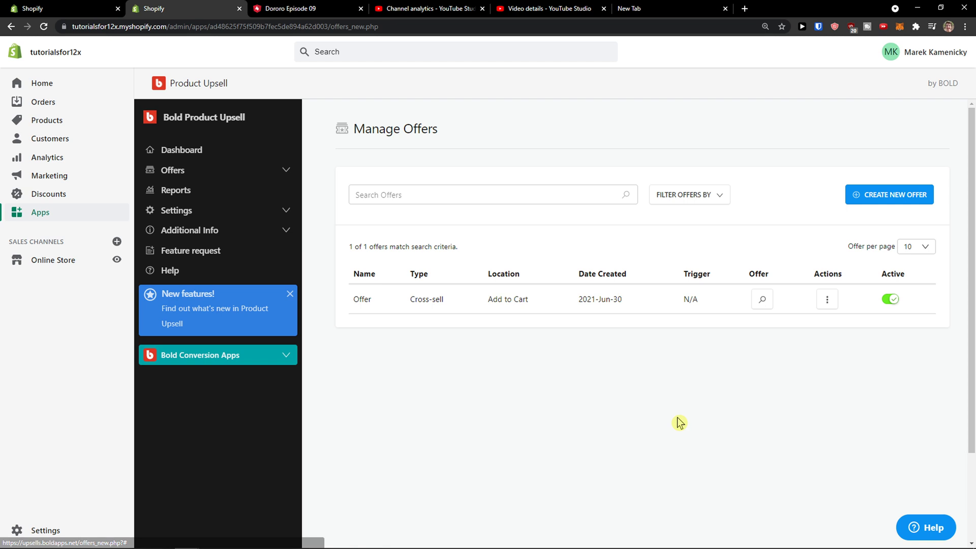
Preview the offer again to check the gift card's price choices, then look over its Actions menu.
left_click(764, 301)
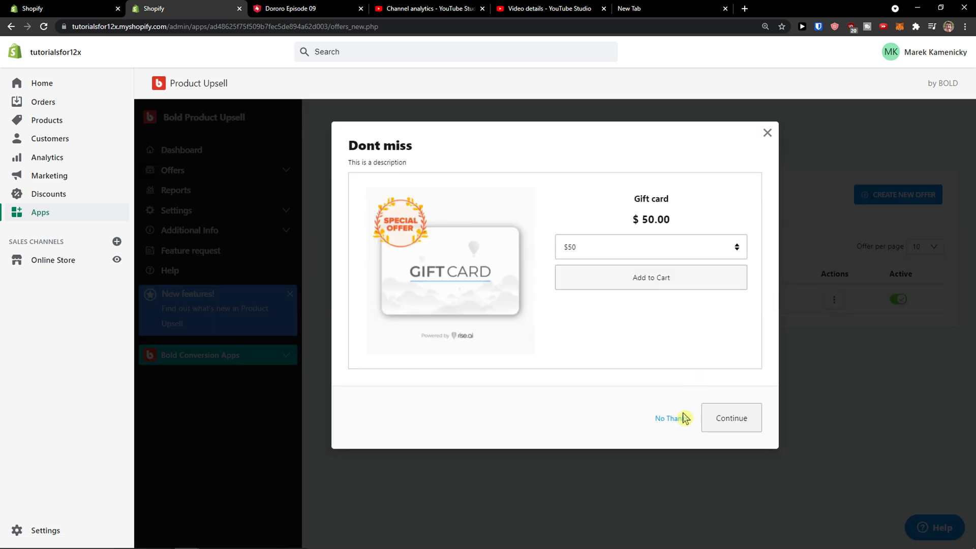
left_click(712, 253)
left_click(711, 262)
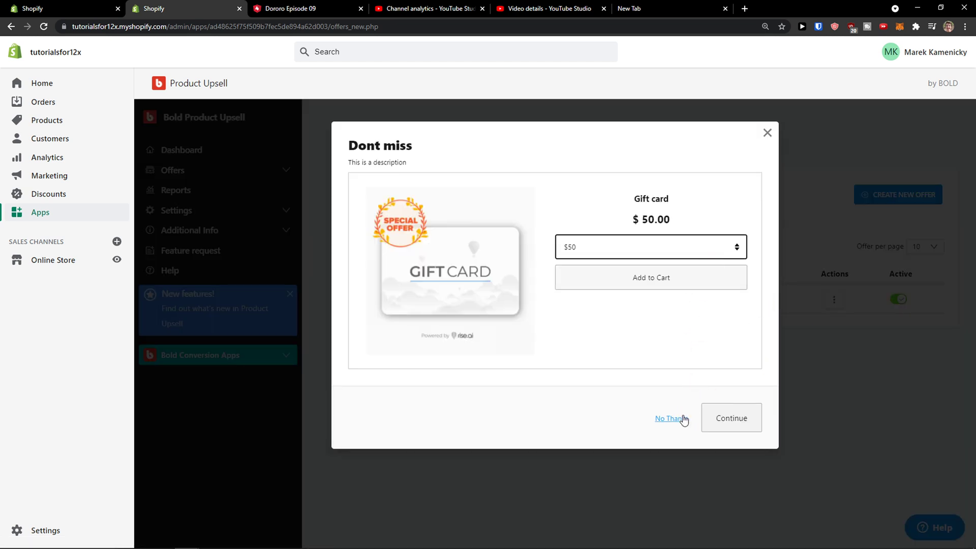
left_click(672, 417)
left_click(827, 301)
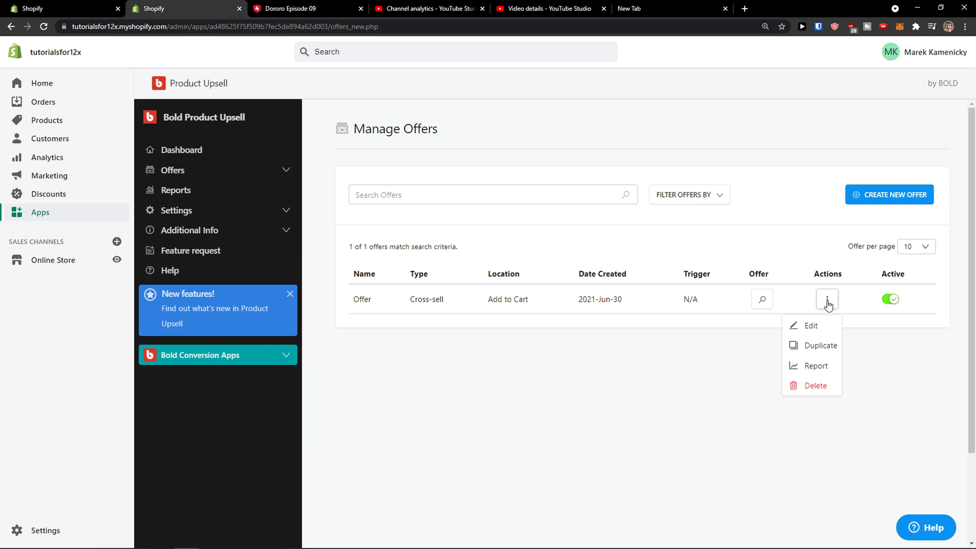
left_click(730, 345)
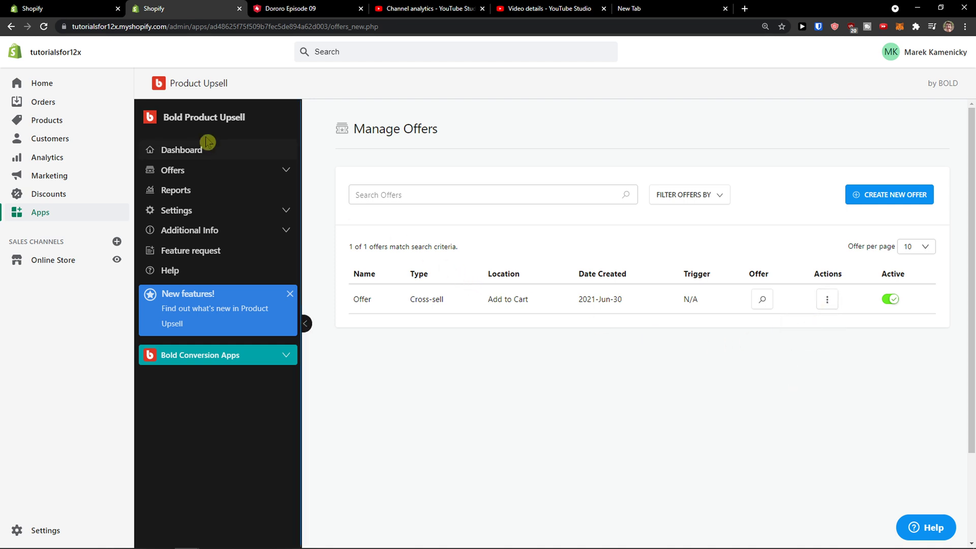
Open a blank Create new upsell offer form from Offers, then expand the Settings and Additional Info links.
left_click(248, 211)
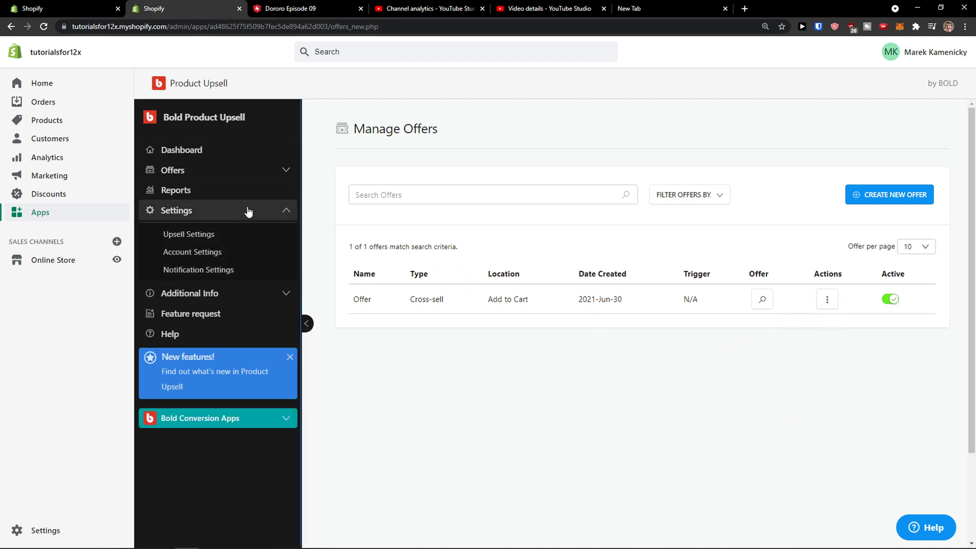
left_click(236, 179)
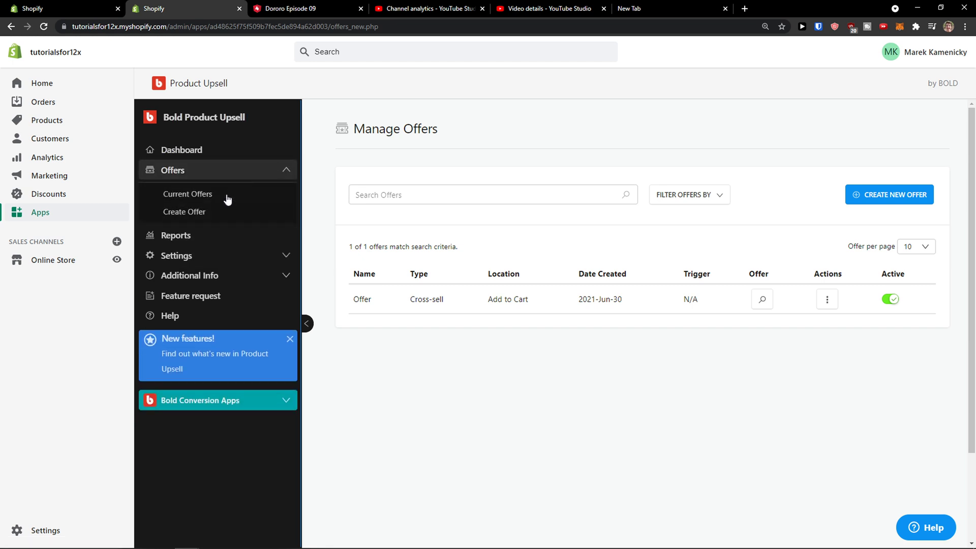
left_click(224, 211)
scroll(415, 284, "down", 8)
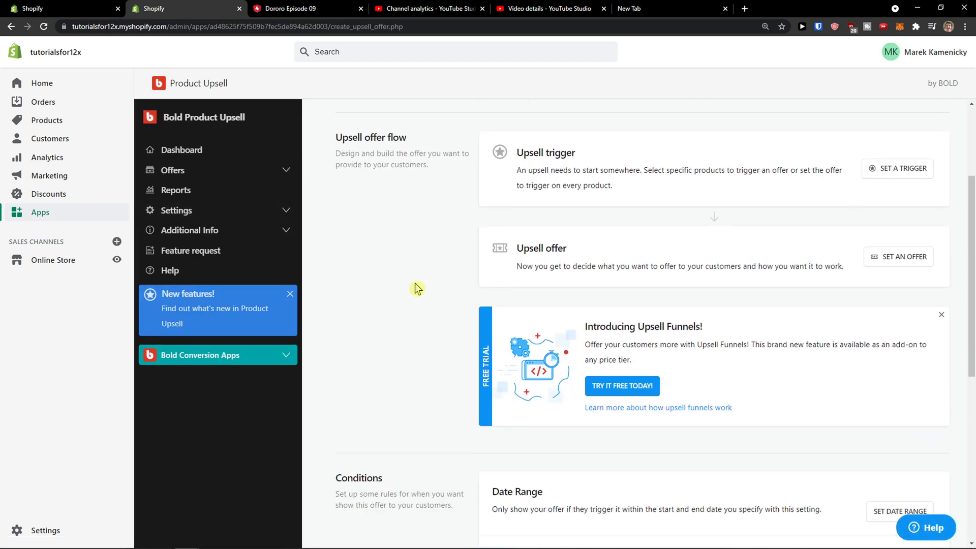
scroll(414, 286, "up", 7)
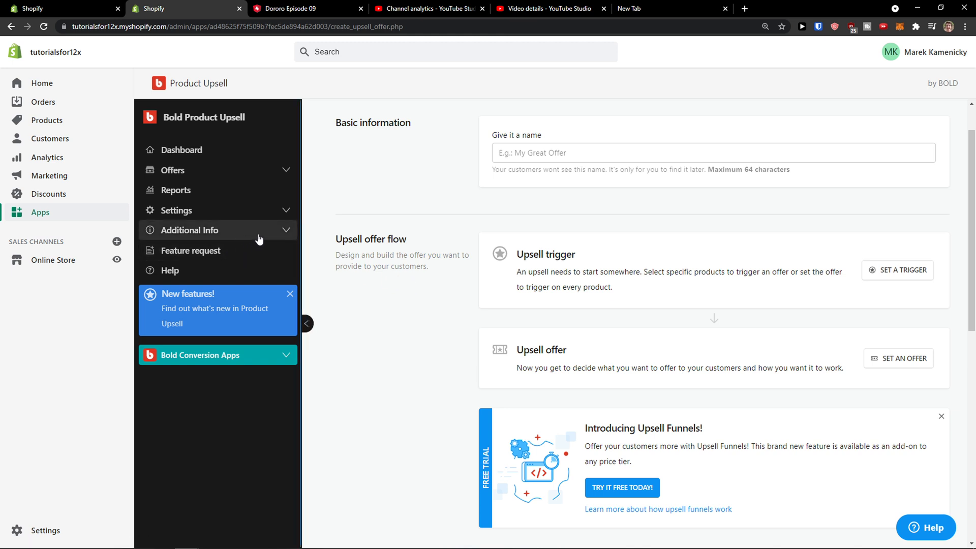
left_click(272, 210)
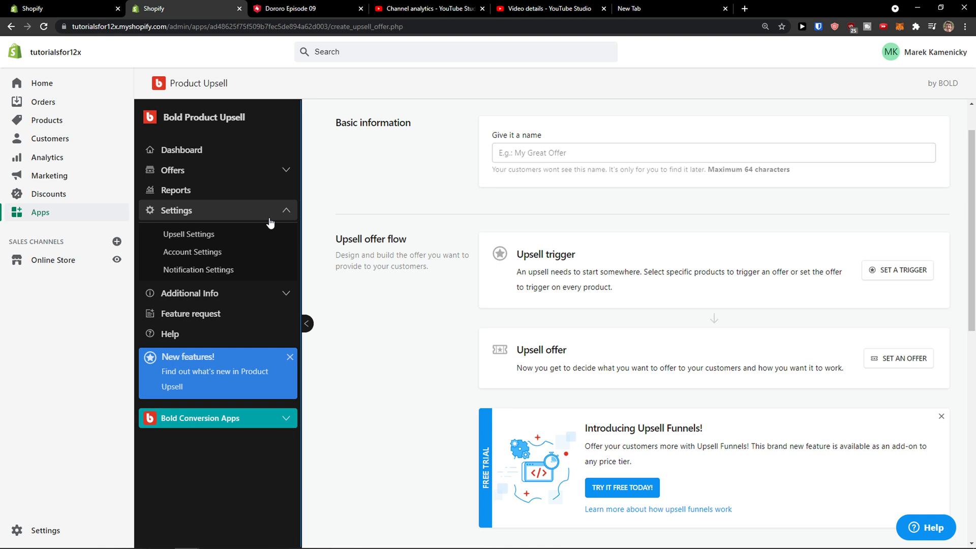
left_click(269, 293)
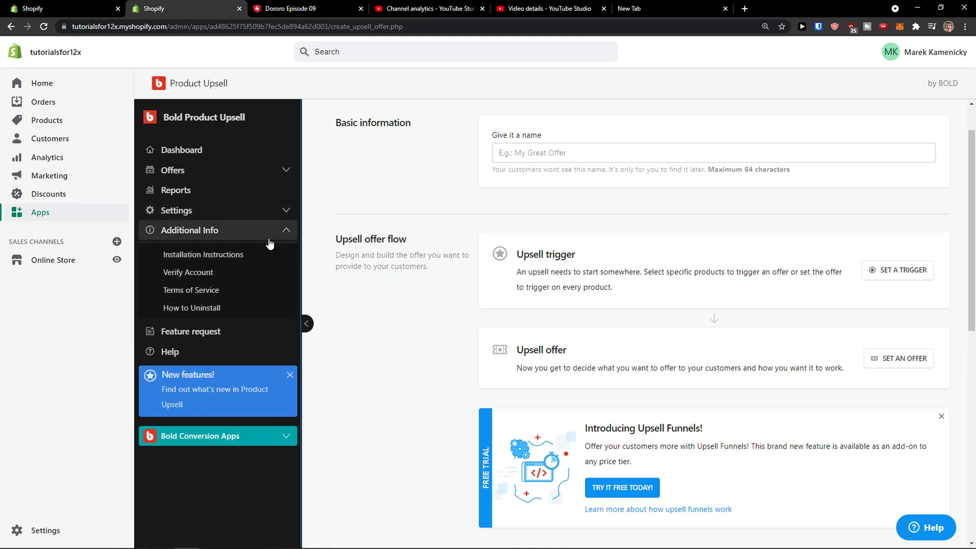
Review Upsell Settings: default offer title 'Want to add one of these?' and the advanced page settings.
left_click(274, 210)
left_click(258, 234)
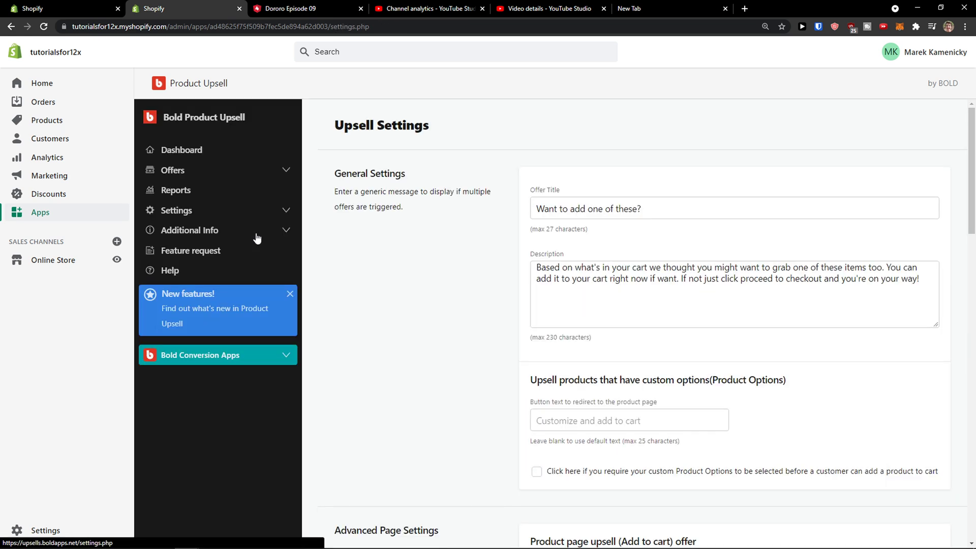
scroll(396, 263, "down", 6)
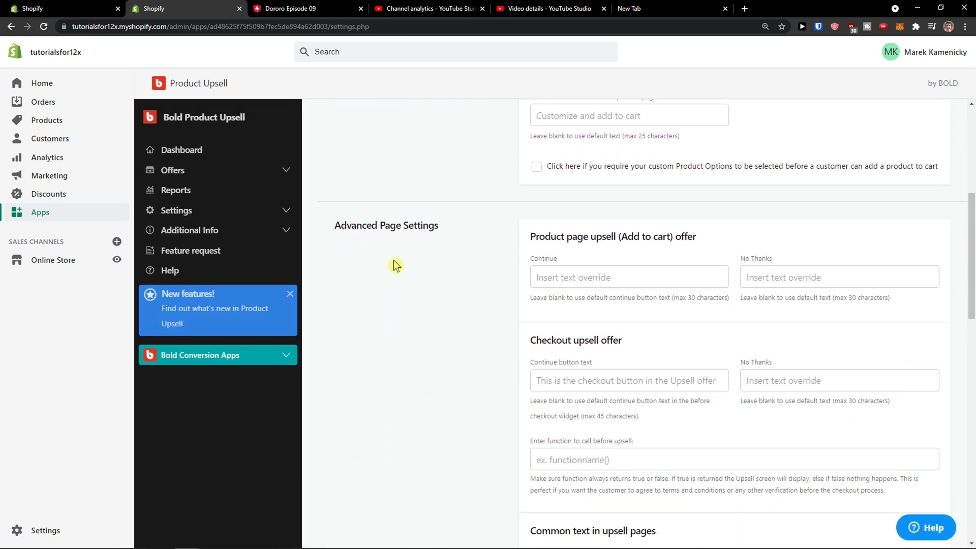
scroll(396, 266, "down", 5)
scroll(397, 269, "up", 4)
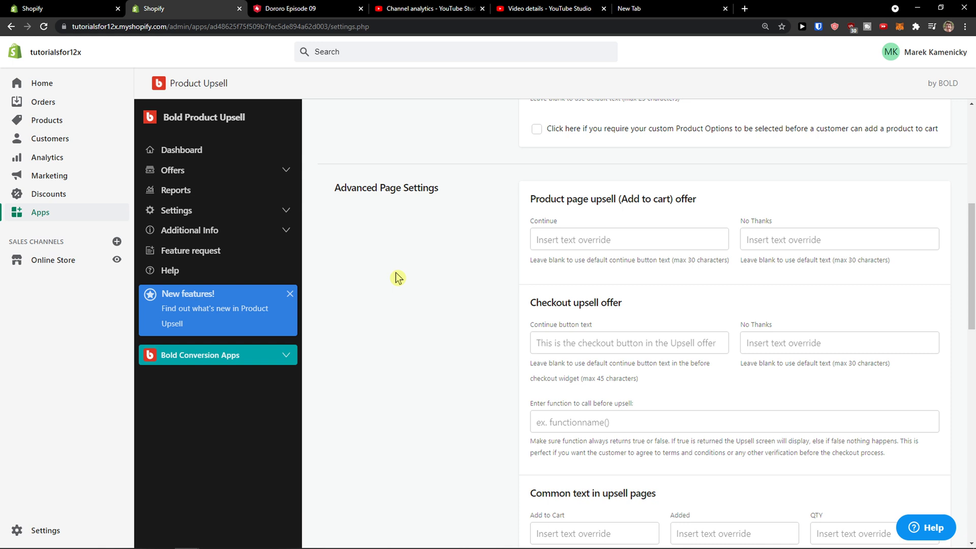
scroll(397, 278, "up", 4)
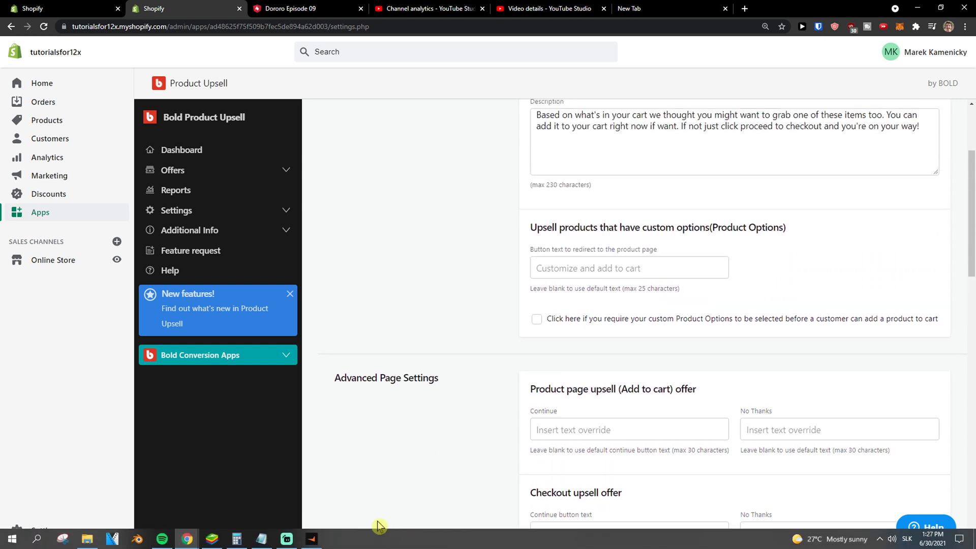